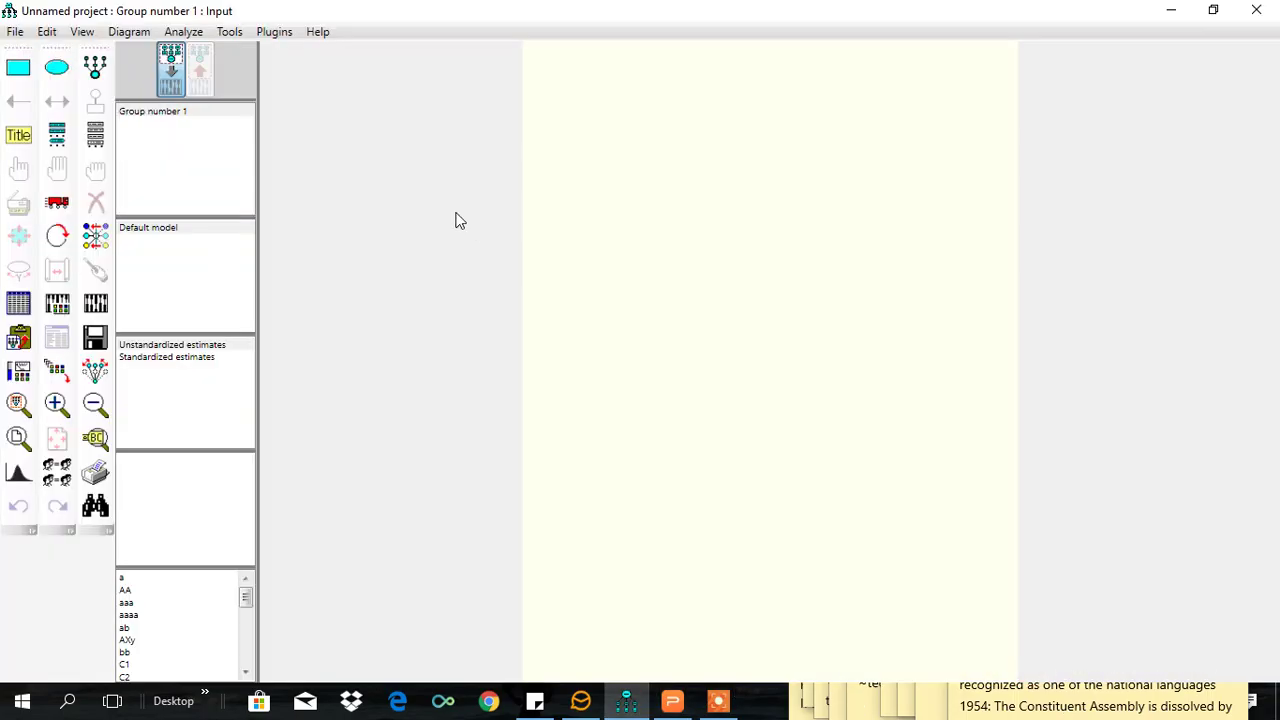
- Link CFA16Apr18_2.sav (398 cases) as the data file for Group number 1
{"action": "left_click", "coordinate": [18, 303]}
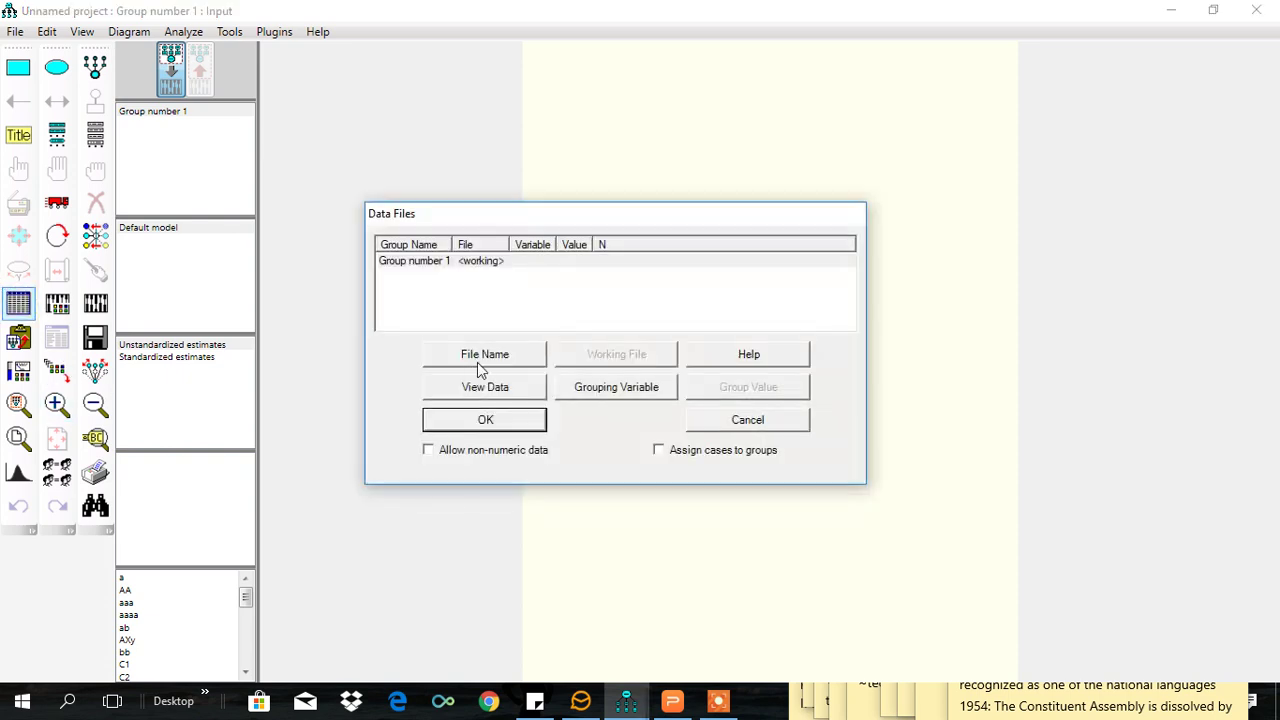
{"action": "left_click", "coordinate": [488, 356]}
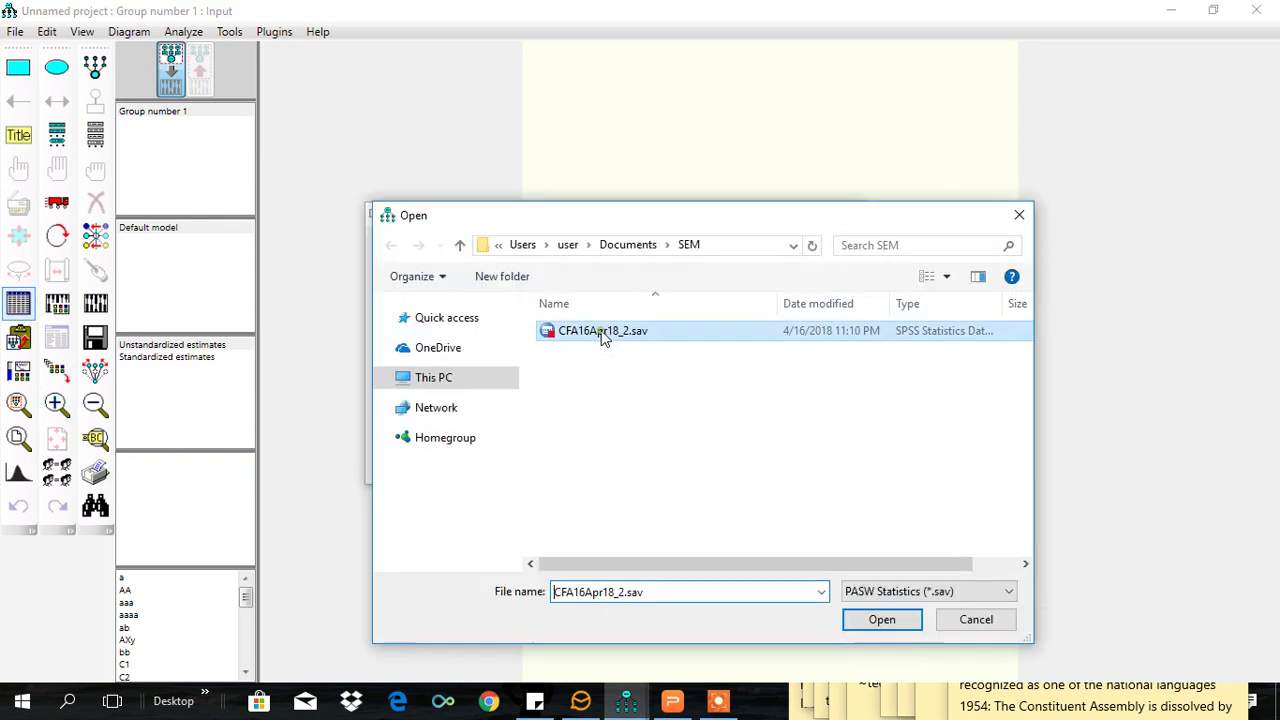
{"action": "left_click", "coordinate": [893, 619]}
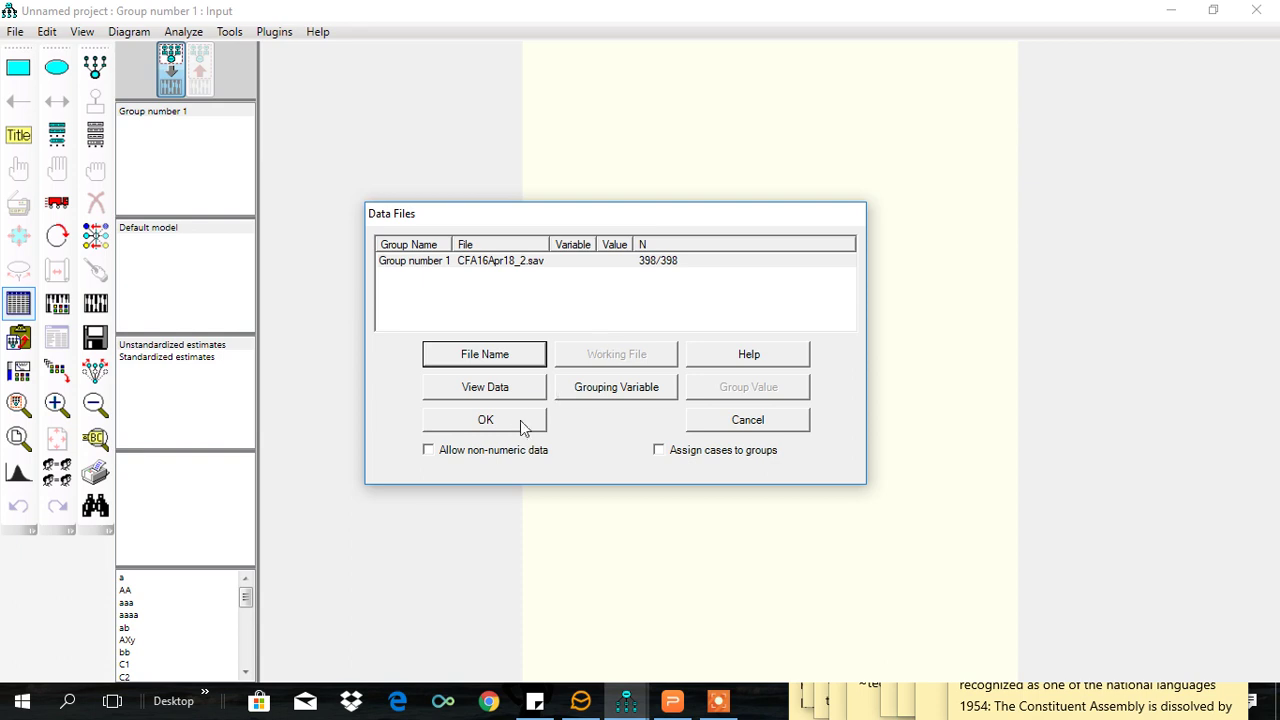
{"action": "left_click", "coordinate": [485, 420]}
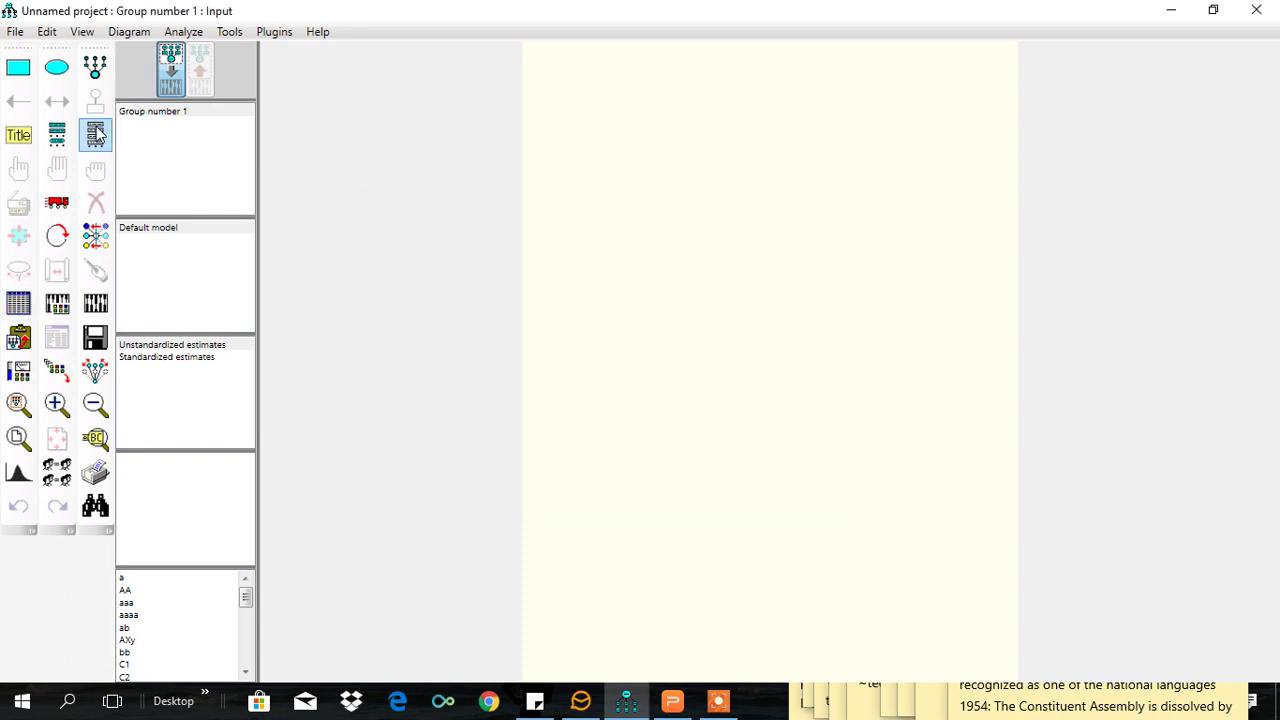
- Show the dataset's variable list and draw two latent factor circles, left and right
{"action": "left_click", "coordinate": [96, 133]}
{"action": "left_click_drag", "start_coordinate": [131, 189], "coordinate": [314, 69]}
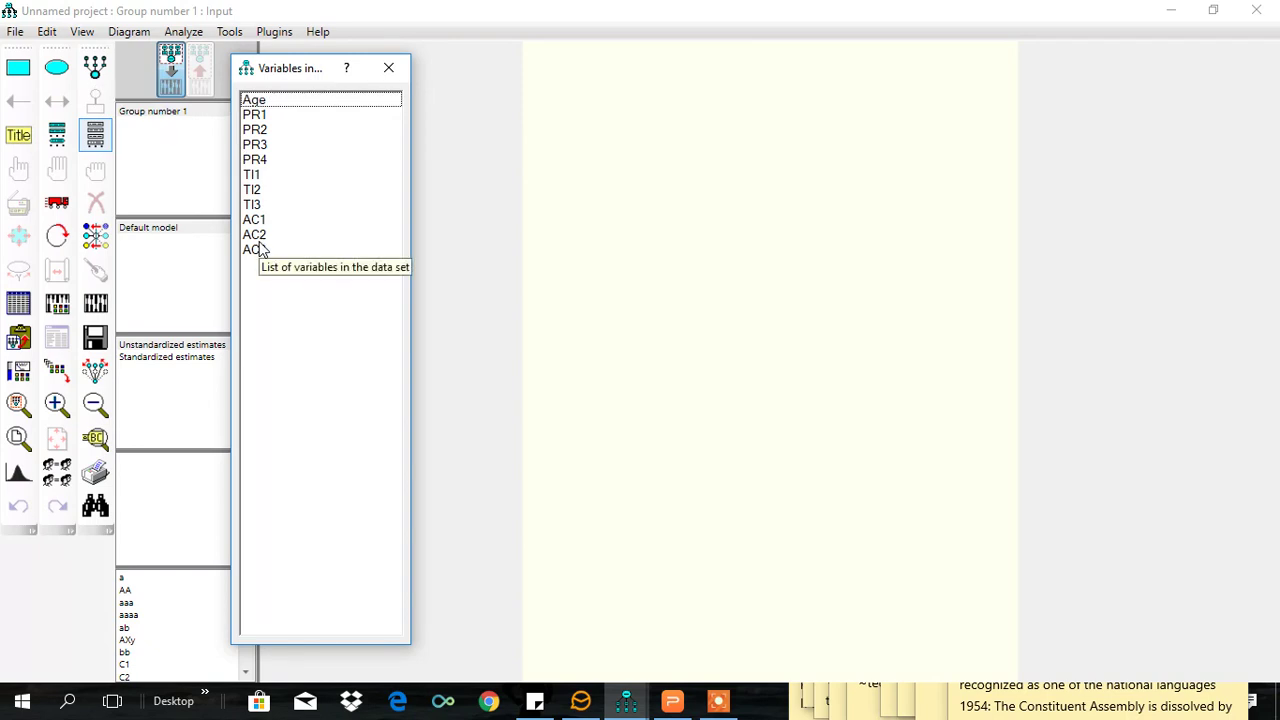
{"action": "left_click", "coordinate": [104, 67]}
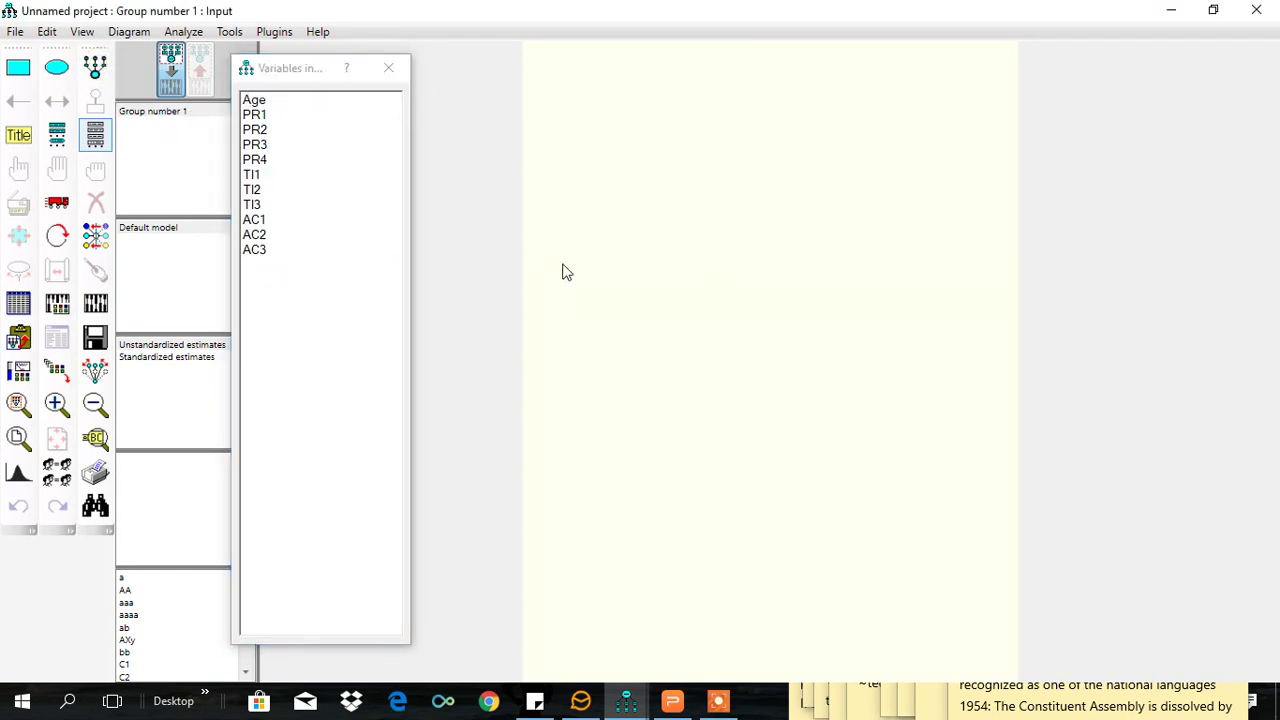
{"action": "left_click", "coordinate": [95, 67]}
{"action": "left_click_drag", "start_coordinate": [541, 225], "coordinate": [611, 297]}
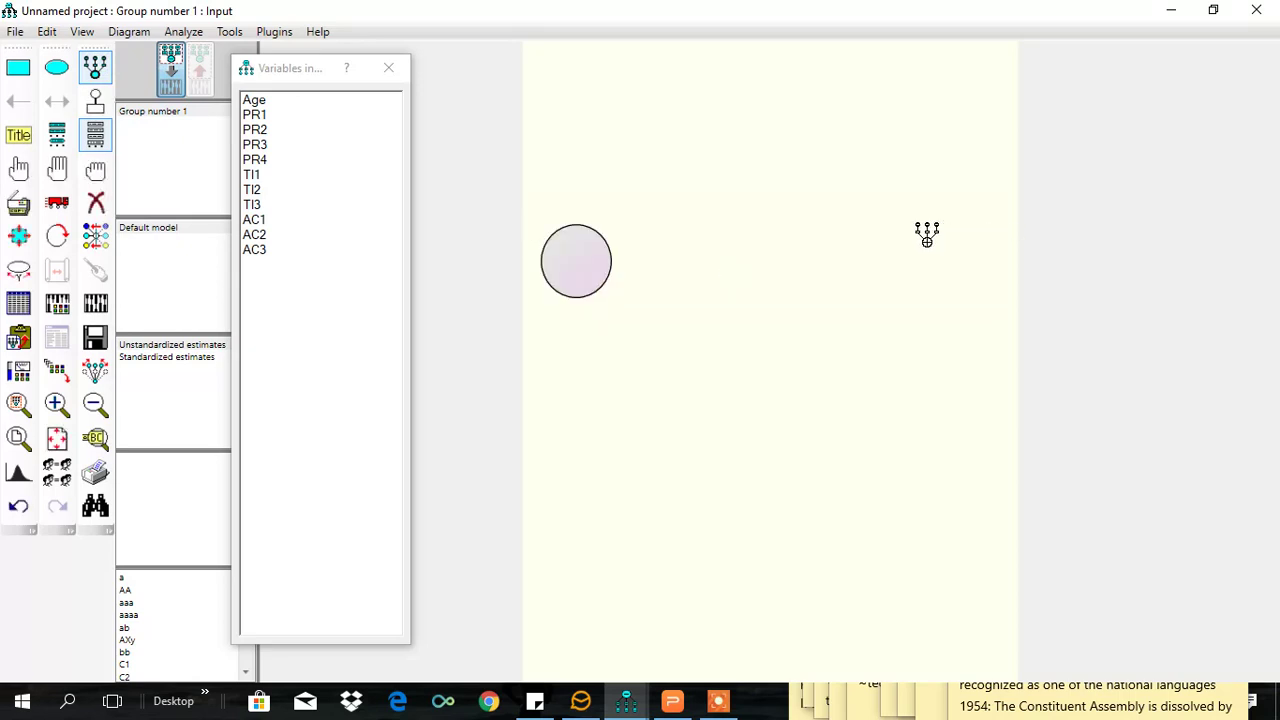
{"action": "mouse_move", "coordinate": [924, 242]}
{"action": "left_mouse_down"}
{"action": "mouse_move", "coordinate": [952, 289]}
{"action": "mouse_move", "coordinate": [997, 286]}
{"action": "mouse_move", "coordinate": [997, 308]}
{"action": "left_mouse_up"}
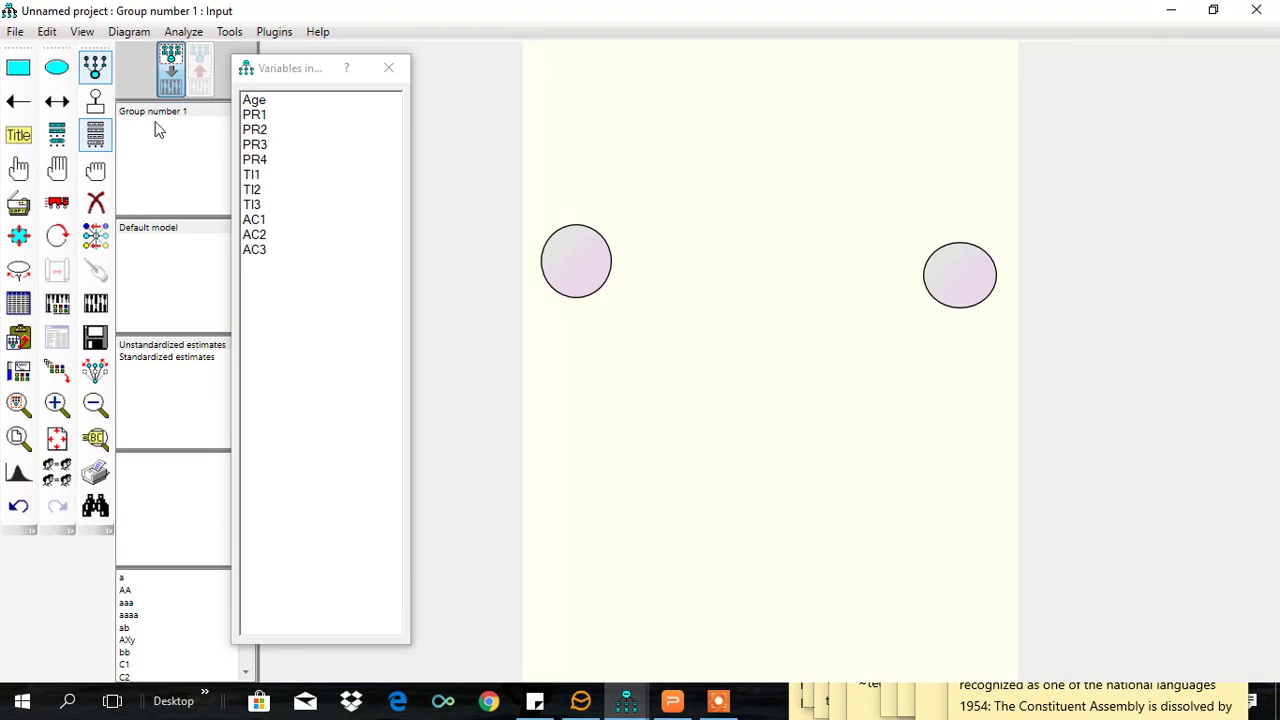
- Add indicators with error terms: four on the right factor, three on the left
{"action": "left_click", "coordinate": [961, 252]}
{"action": "left_click", "coordinate": [962, 254]}
{"action": "left_click", "coordinate": [963, 256]}
{"action": "left_click", "coordinate": [963, 256]}
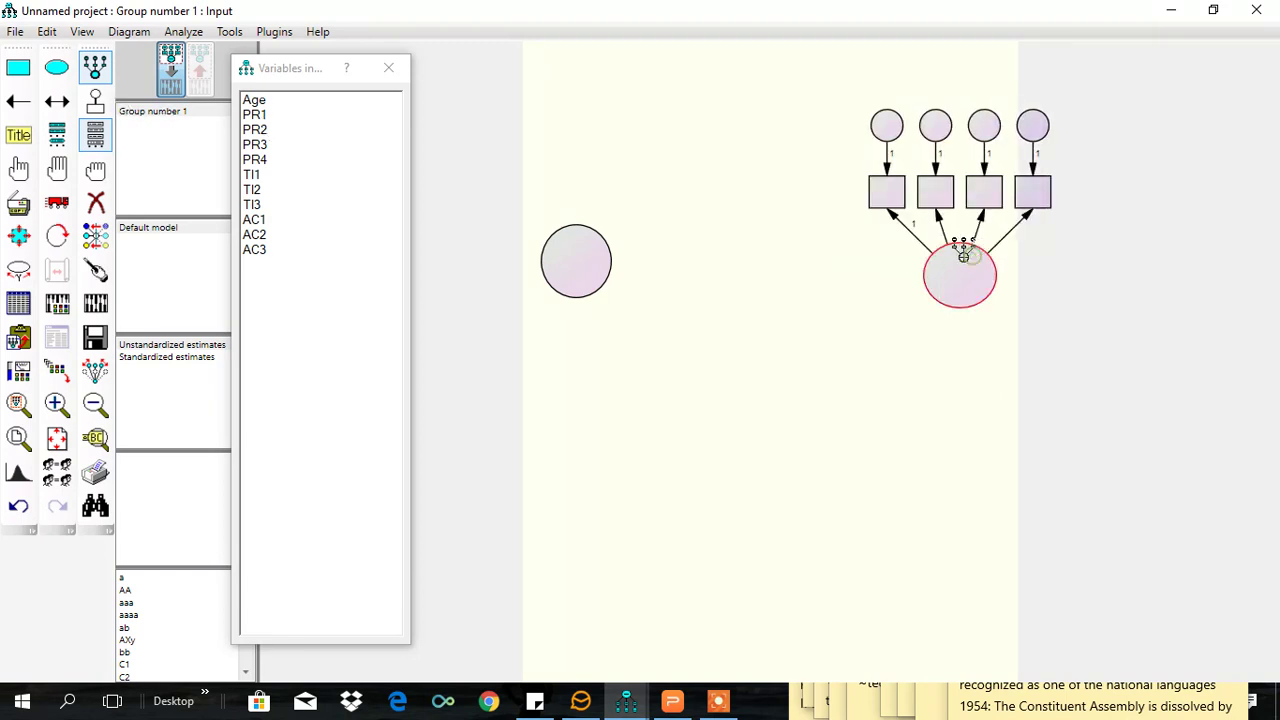
{"action": "left_click", "coordinate": [578, 258]}
{"action": "left_click", "coordinate": [578, 258]}
{"action": "left_click", "coordinate": [576, 256]}
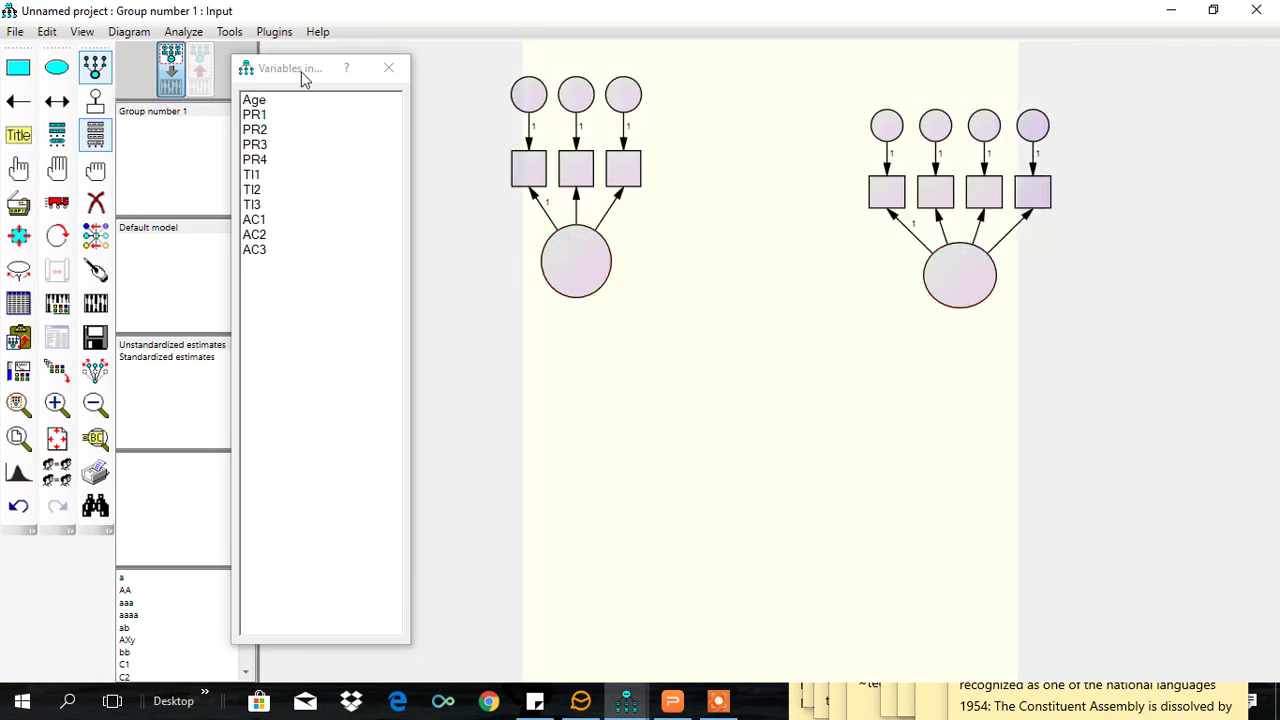
- Assign AC1–AC3 from the variable list to the left factor's indicator boxes
{"action": "left_click_drag", "start_coordinate": [305, 78], "coordinate": [372, 92]}
{"action": "left_click_drag", "start_coordinate": [321, 236], "coordinate": [572, 185]}
{"action": "left_click_drag", "start_coordinate": [338, 268], "coordinate": [619, 176]}
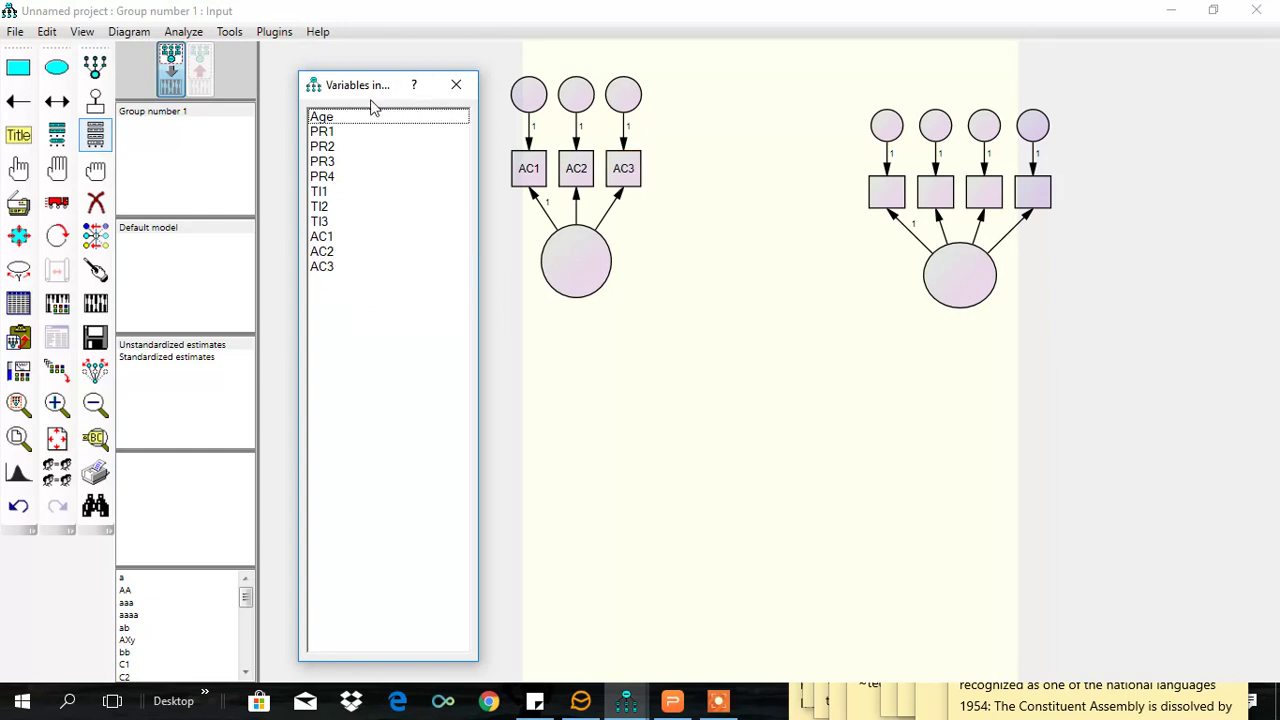
- Assign PR1–PR4 to the right factor's indicator boxes
{"action": "left_click_drag", "start_coordinate": [371, 100], "coordinate": [886, 193]}
{"action": "left_click_drag", "start_coordinate": [723, 209], "coordinate": [936, 193]}
{"action": "left_click", "coordinate": [735, 226]}
{"action": "left_click_drag", "start_coordinate": [735, 233], "coordinate": [980, 196]}
{"action": "left_click_drag", "start_coordinate": [712, 240], "coordinate": [1033, 198]}
{"action": "left_click_drag", "start_coordinate": [752, 157], "coordinate": [219, 200]}
- Name the left latent factor AC and the right one PR in Object Properties
{"action": "double_click", "coordinate": [572, 268]}
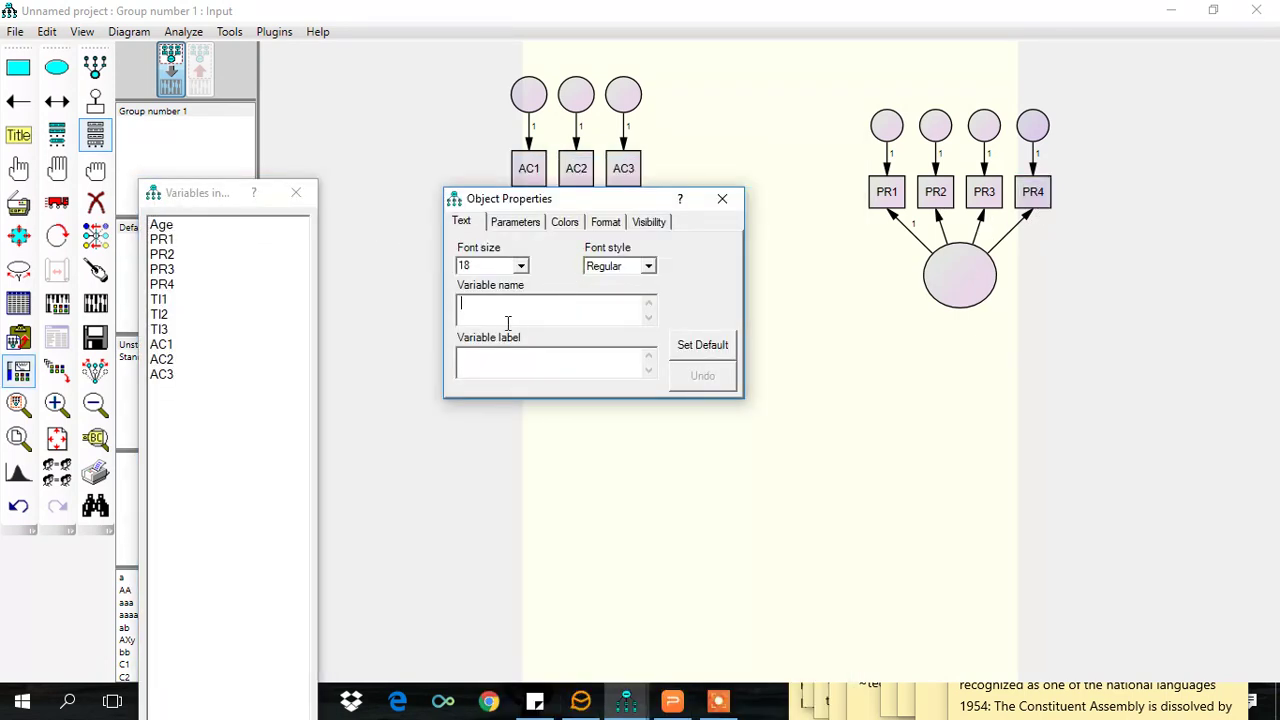
{"action": "left_click", "coordinate": [507, 314]}
{"action": "type", "text": "AC"}
{"action": "left_click", "coordinate": [975, 276]}
{"action": "left_click", "coordinate": [724, 306]}
{"action": "type", "text": "PR"}
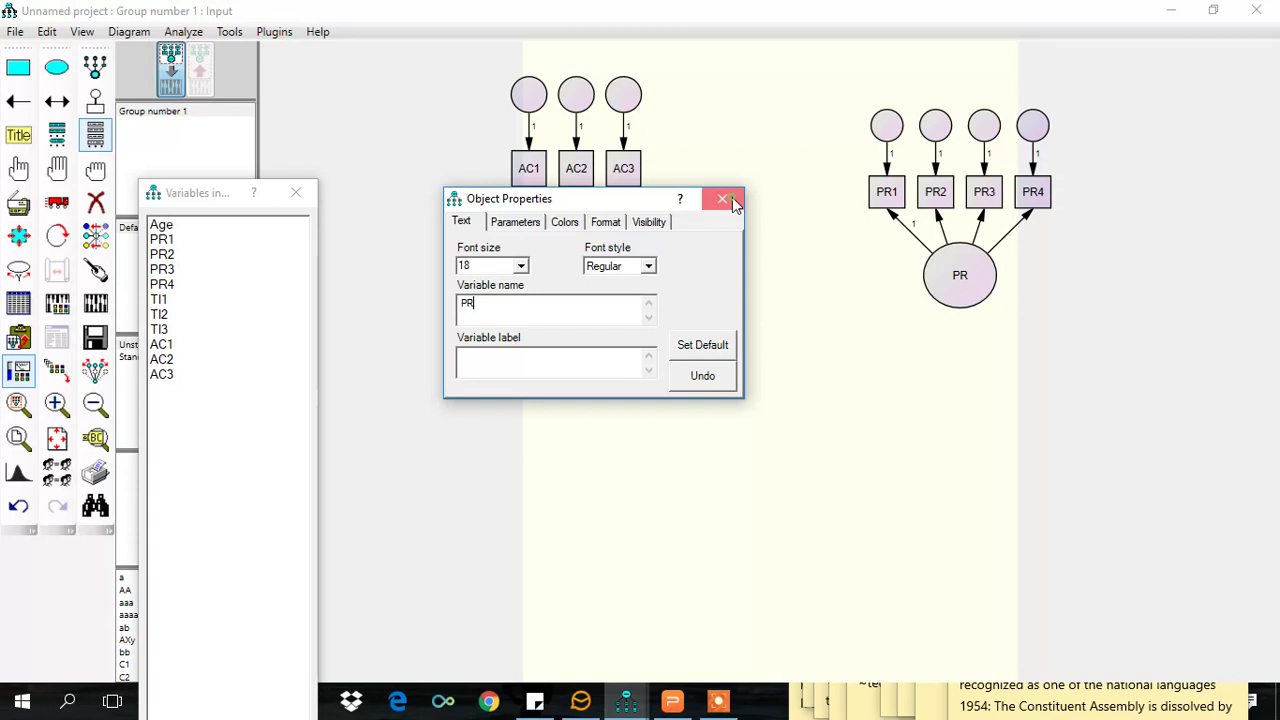
{"action": "left_click", "coordinate": [722, 198]}
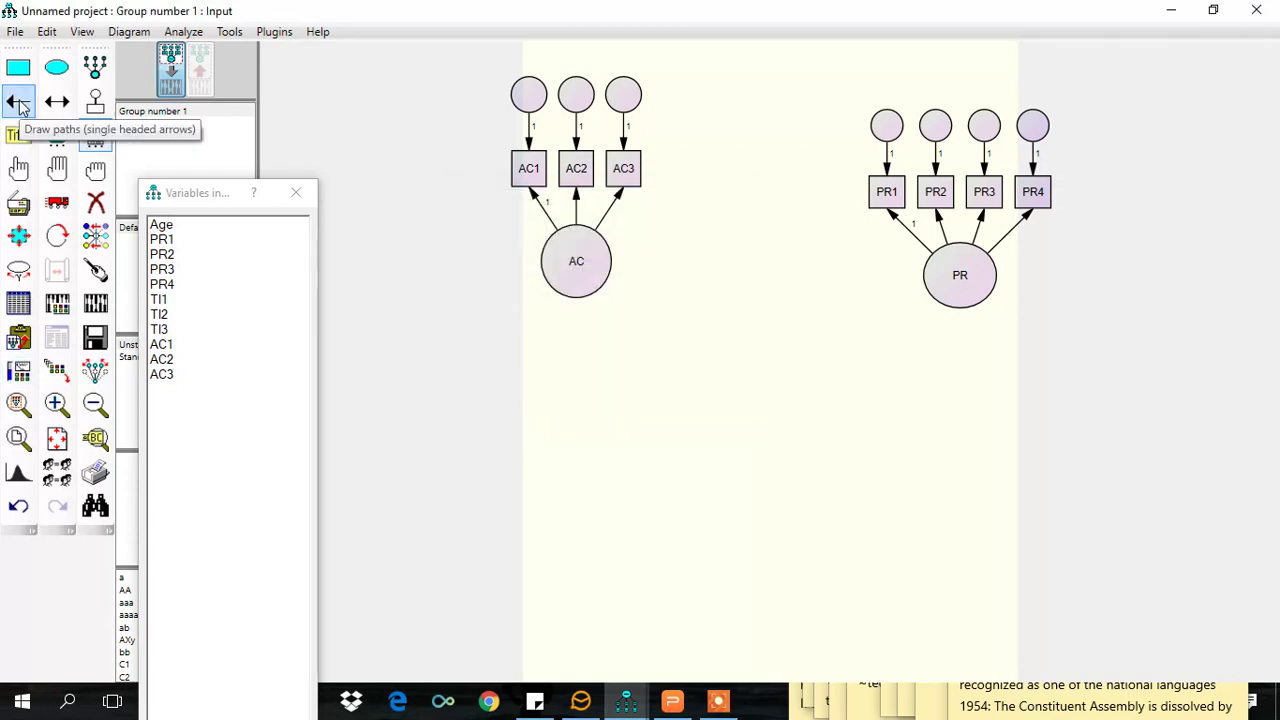
- Draw a single-headed path from AC to PR and add an error term to PR
{"action": "left_click", "coordinate": [20, 102]}
{"action": "left_click_drag", "start_coordinate": [580, 271], "coordinate": [955, 280]}
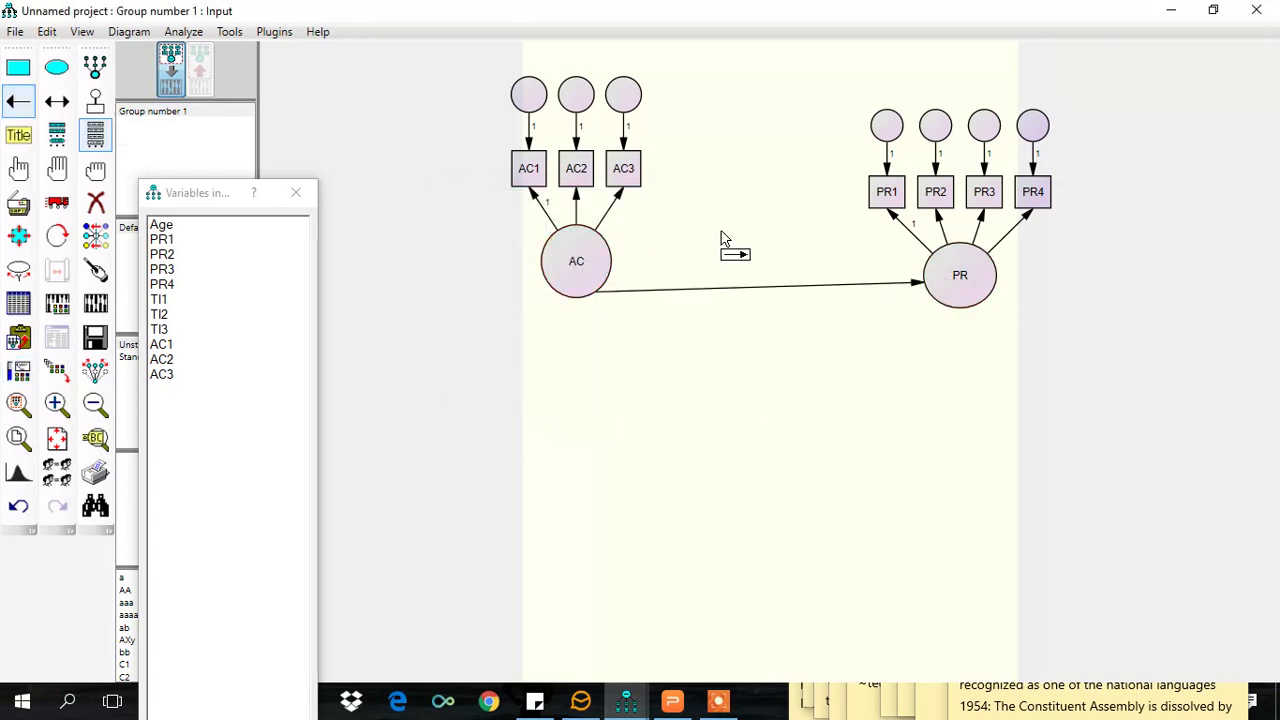
{"action": "left_click", "coordinate": [95, 101]}
{"action": "left_click", "coordinate": [960, 277]}
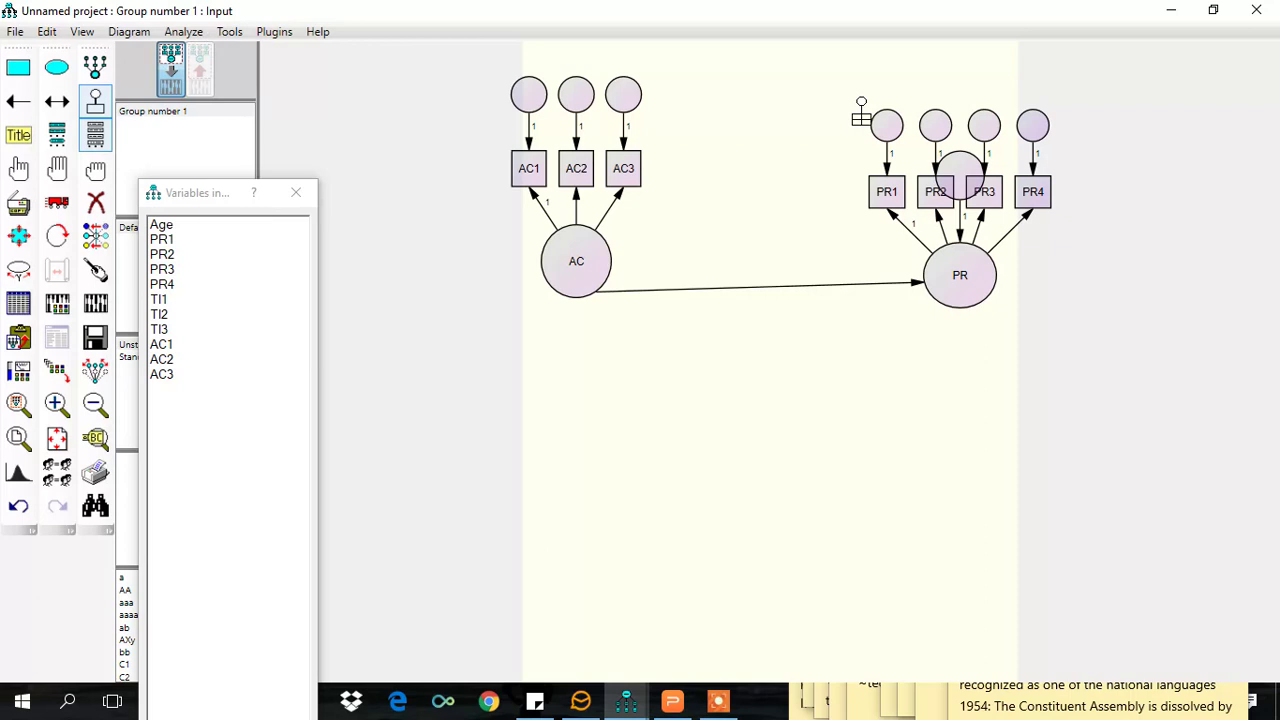
- Name the error terms e1–e8, calculate estimates, and save the model as Gg
{"action": "left_click", "coordinate": [283, 32]}
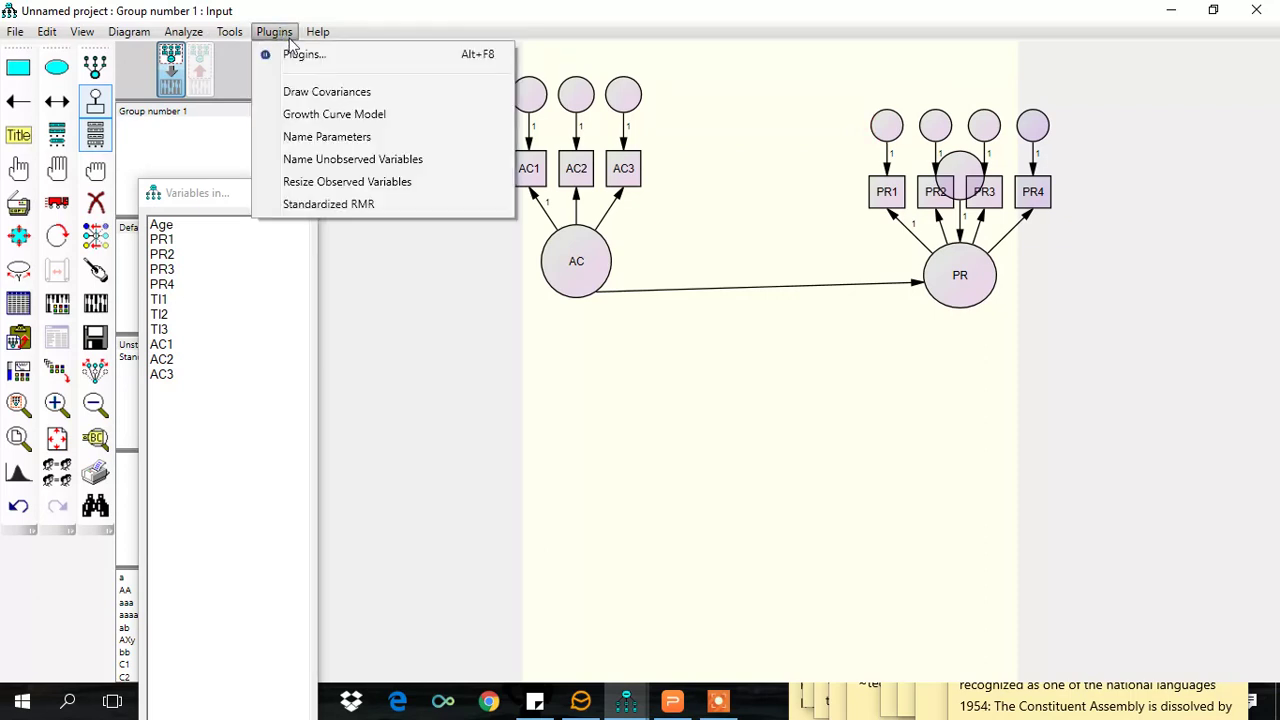
{"action": "left_click", "coordinate": [368, 160]}
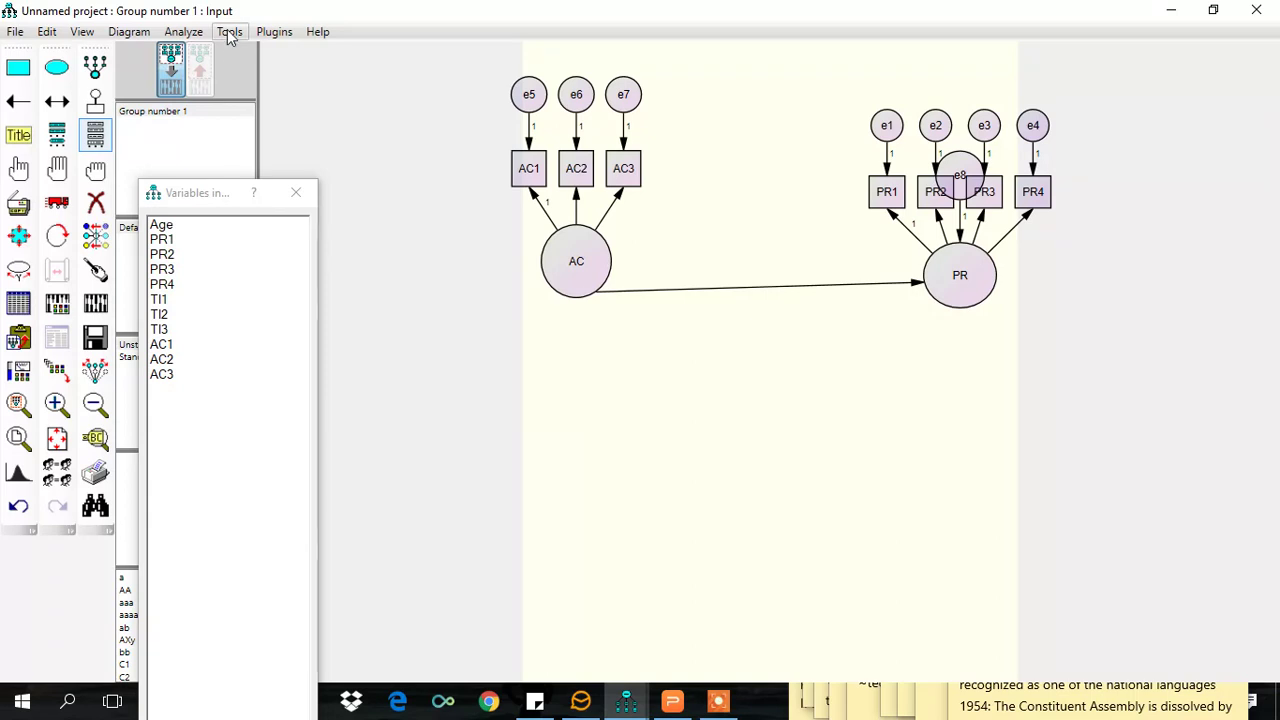
{"action": "left_click", "coordinate": [184, 32]}
{"action": "left_click", "coordinate": [233, 54]}
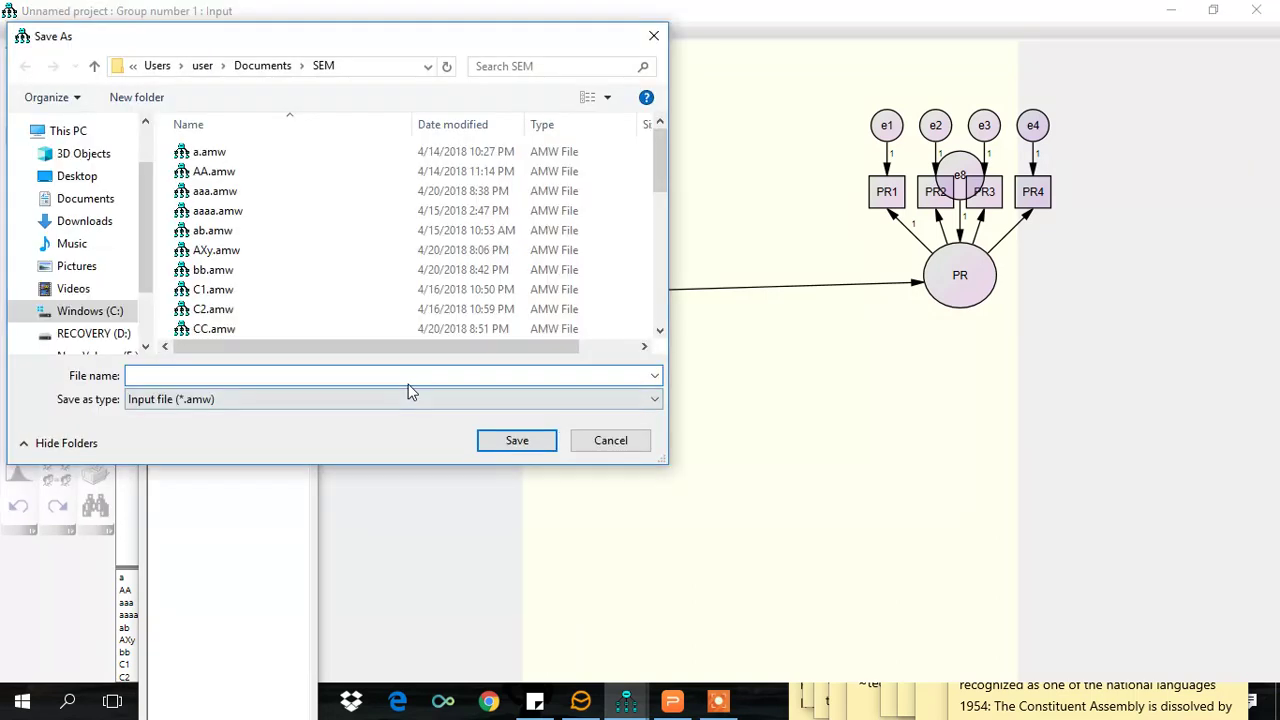
{"action": "type", "text": "gg"}
{"action": "key", "text": "Return"}
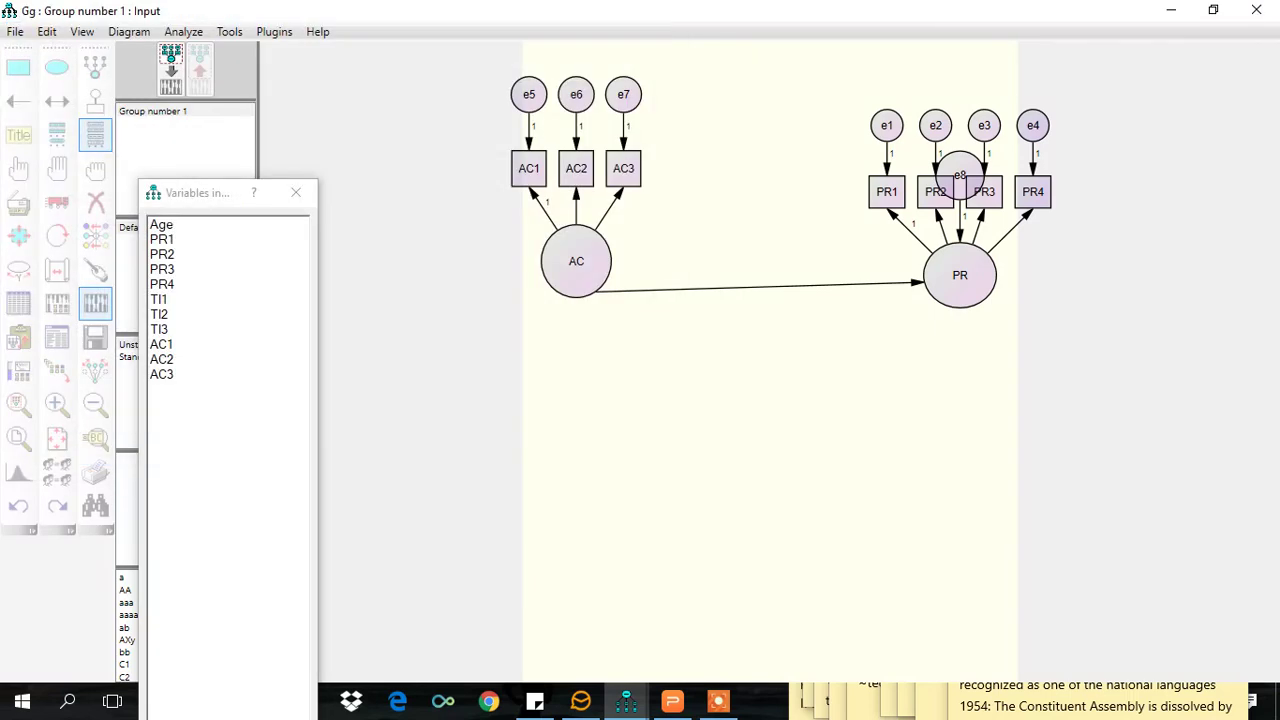
- Open the text output of the calculated estimates
{"action": "left_click", "coordinate": [175, 32]}
{"action": "mouse_move", "coordinate": [129, 32]}
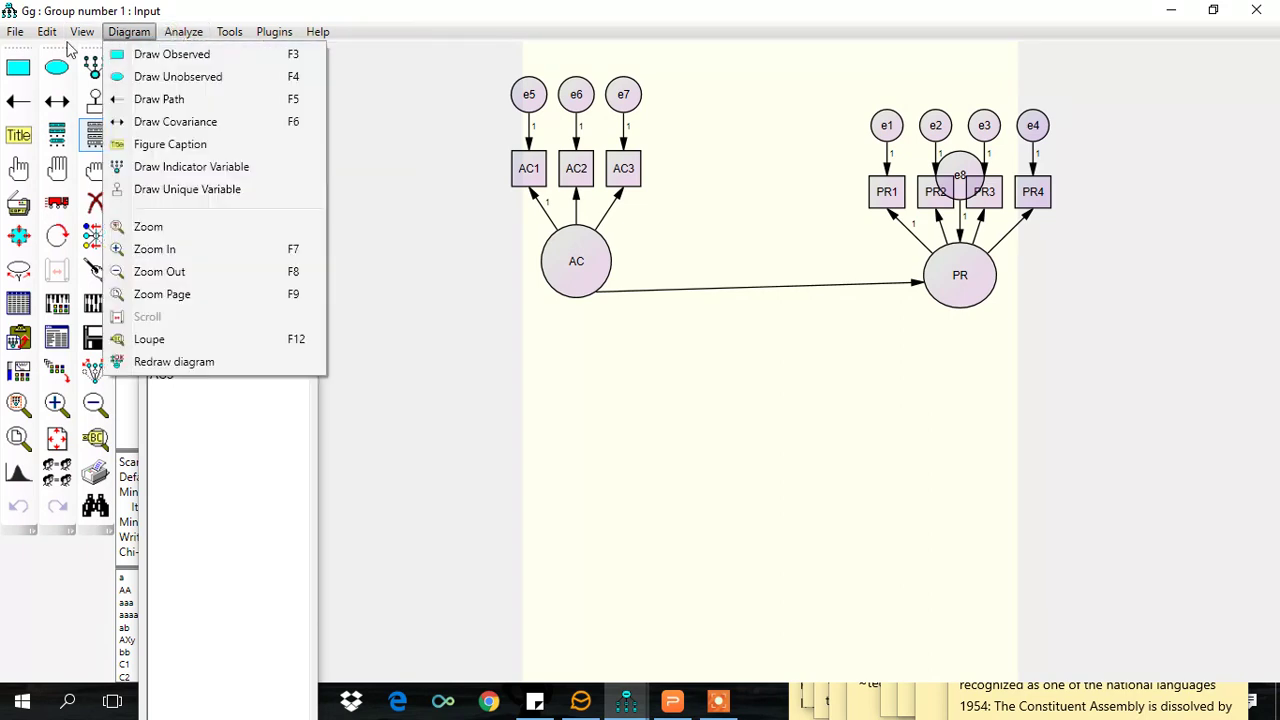
{"action": "left_click", "coordinate": [70, 50]}
{"action": "left_click", "coordinate": [82, 31]}
{"action": "left_click", "coordinate": [195, 243]}
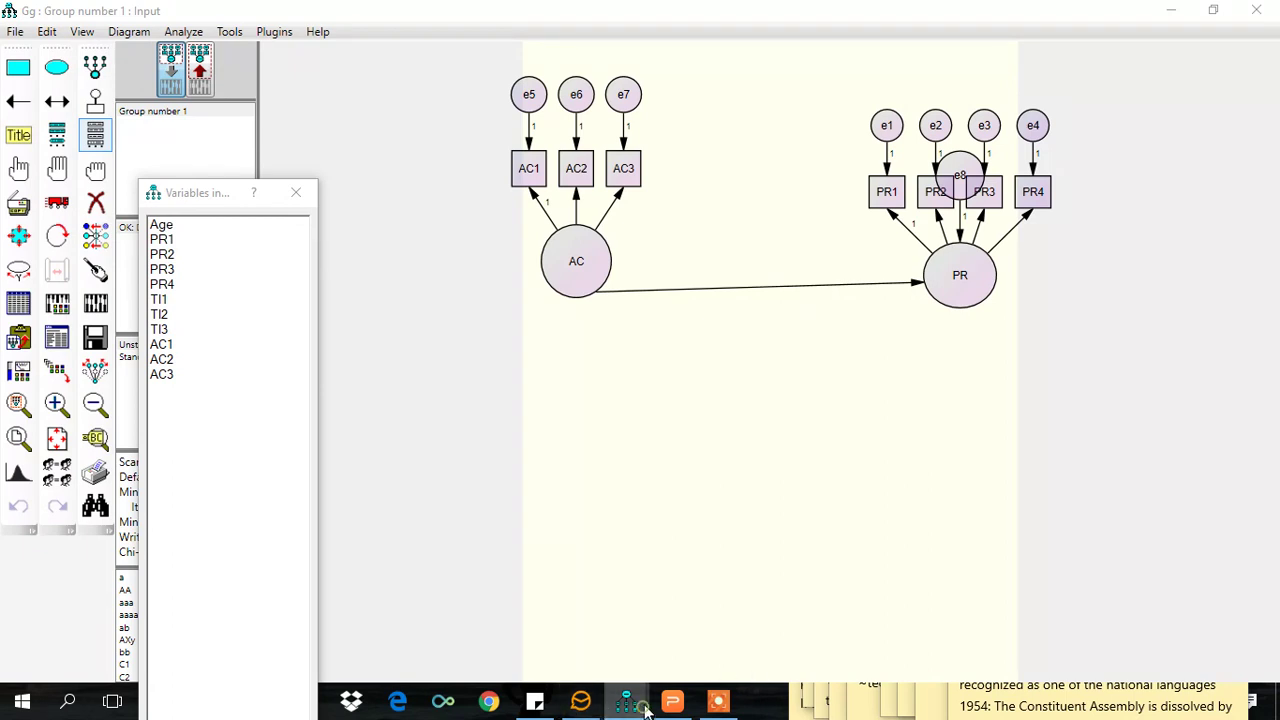
{"action": "mouse_move", "coordinate": [627, 702]}
{"action": "left_click", "coordinate": [763, 657]}
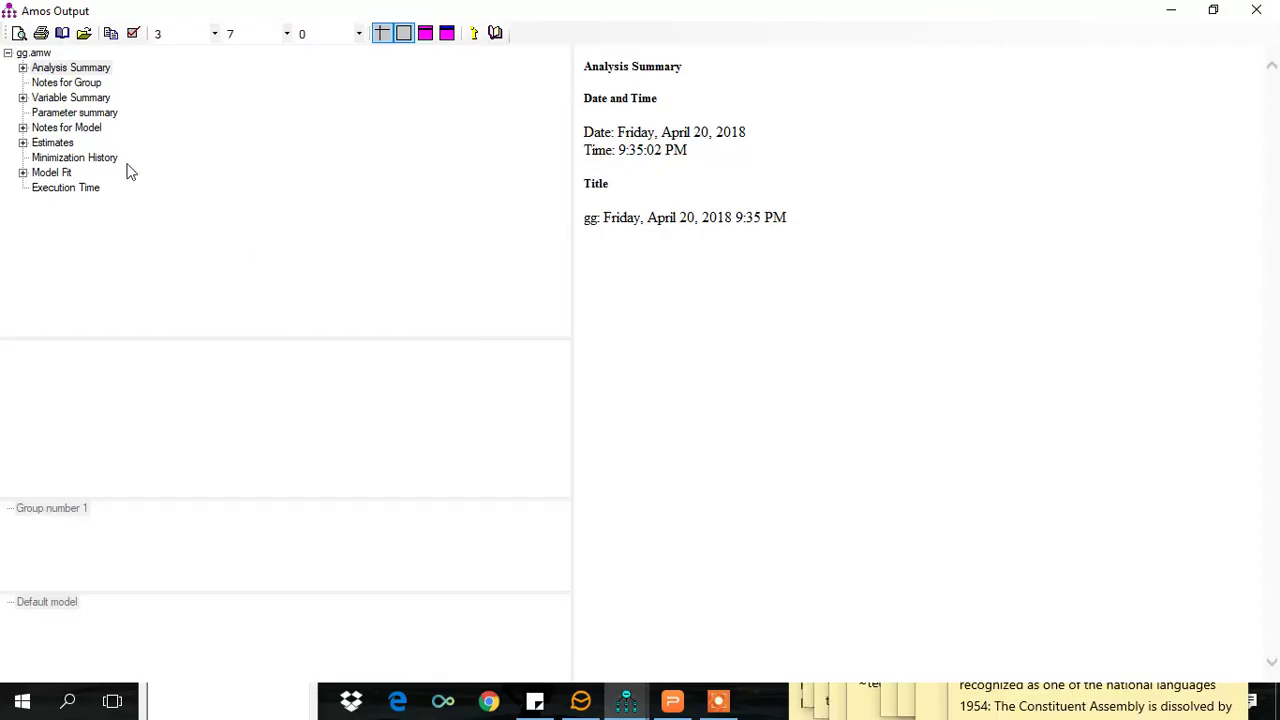
{"action": "left_click", "coordinate": [52, 143]}
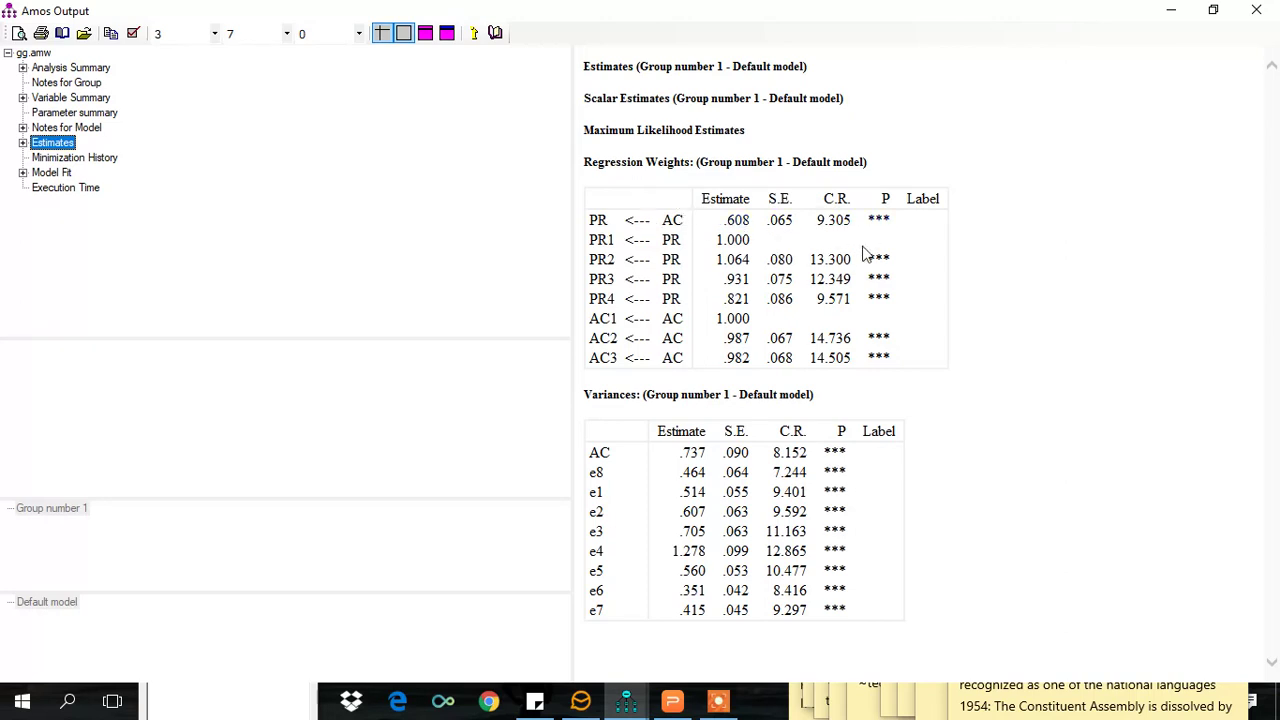
{"action": "left_click", "coordinate": [1162, 14]}
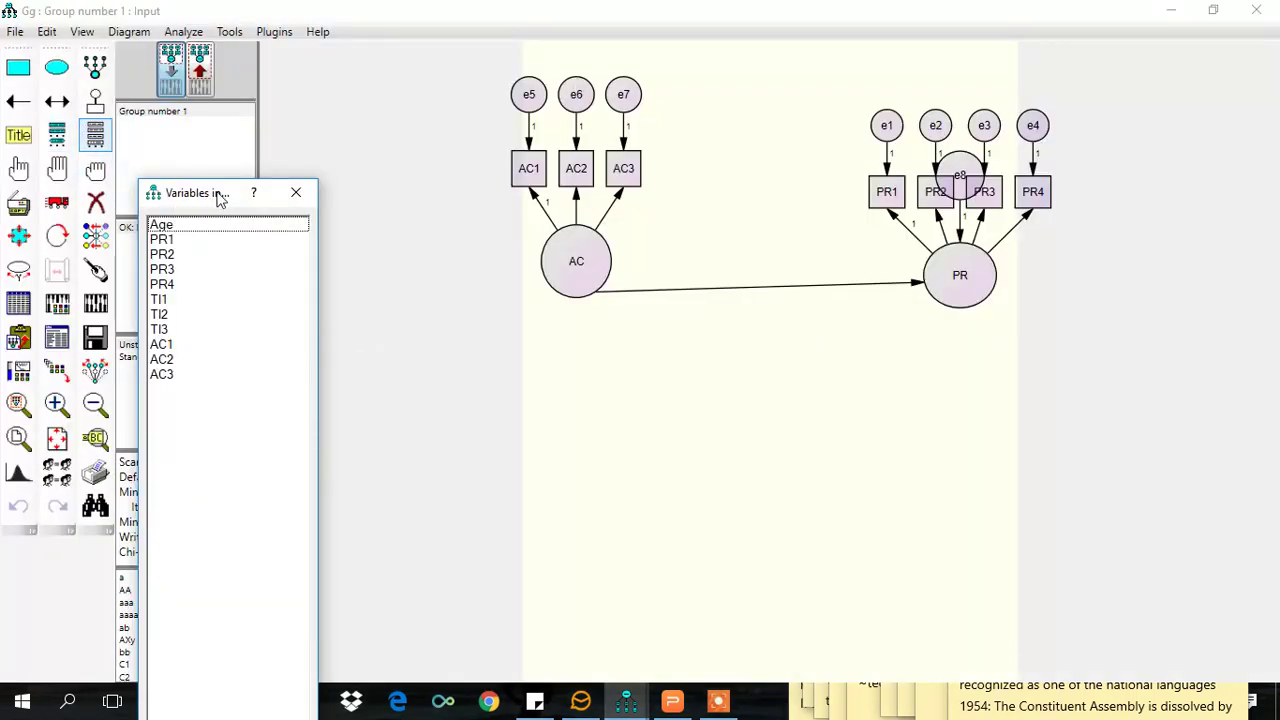
- Draw a new latent variable below the model with three indicators
{"action": "left_click_drag", "start_coordinate": [217, 194], "coordinate": [187, 197]}
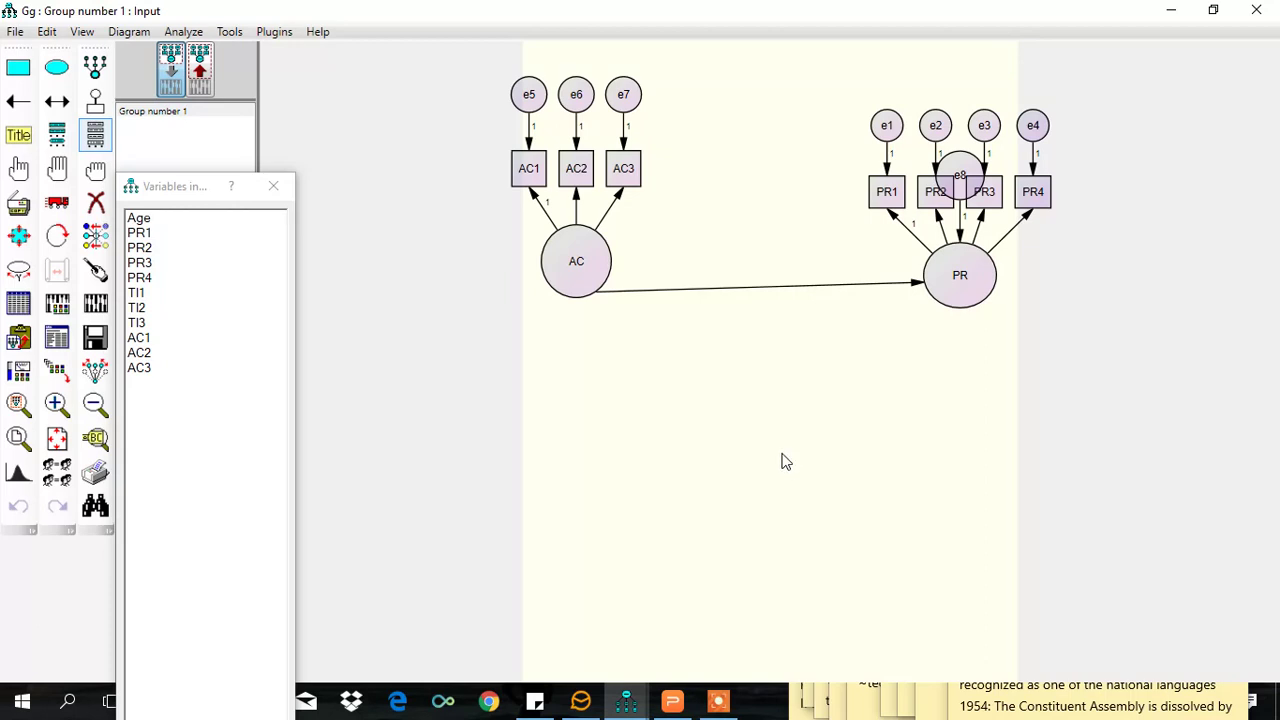
{"action": "left_click", "coordinate": [95, 67]}
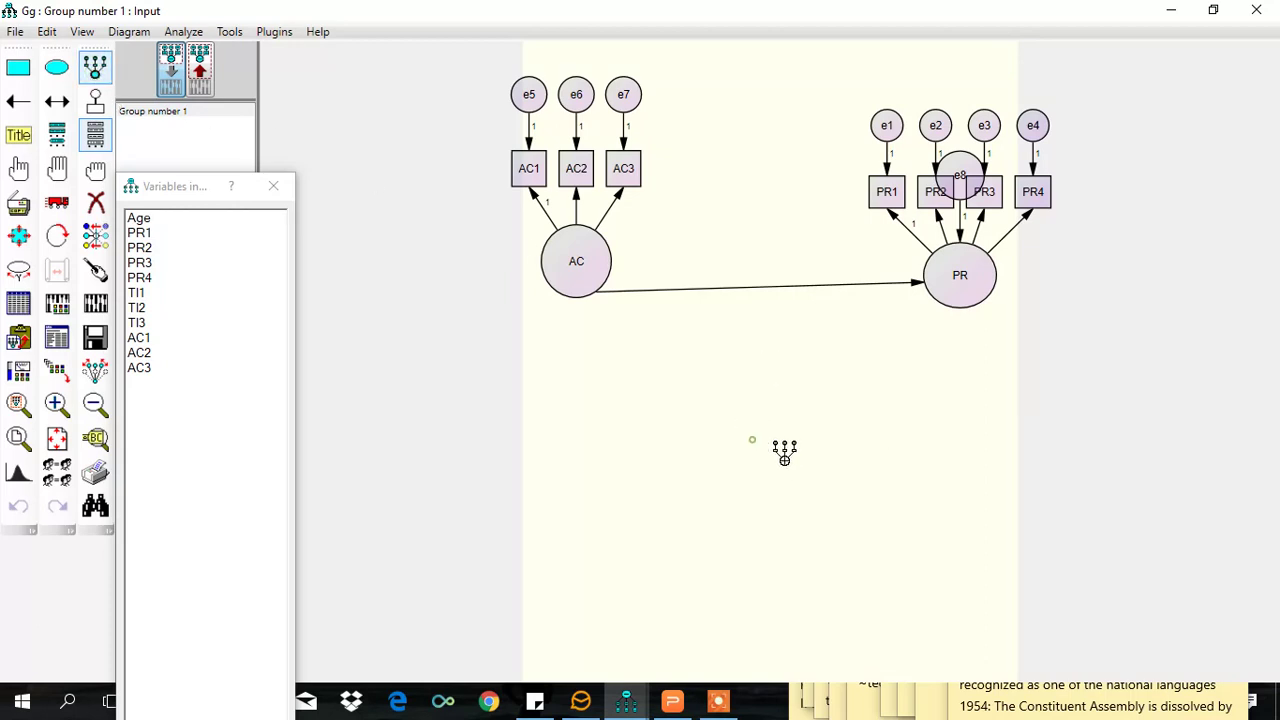
{"action": "left_click_drag", "start_coordinate": [753, 440], "coordinate": [842, 518]}
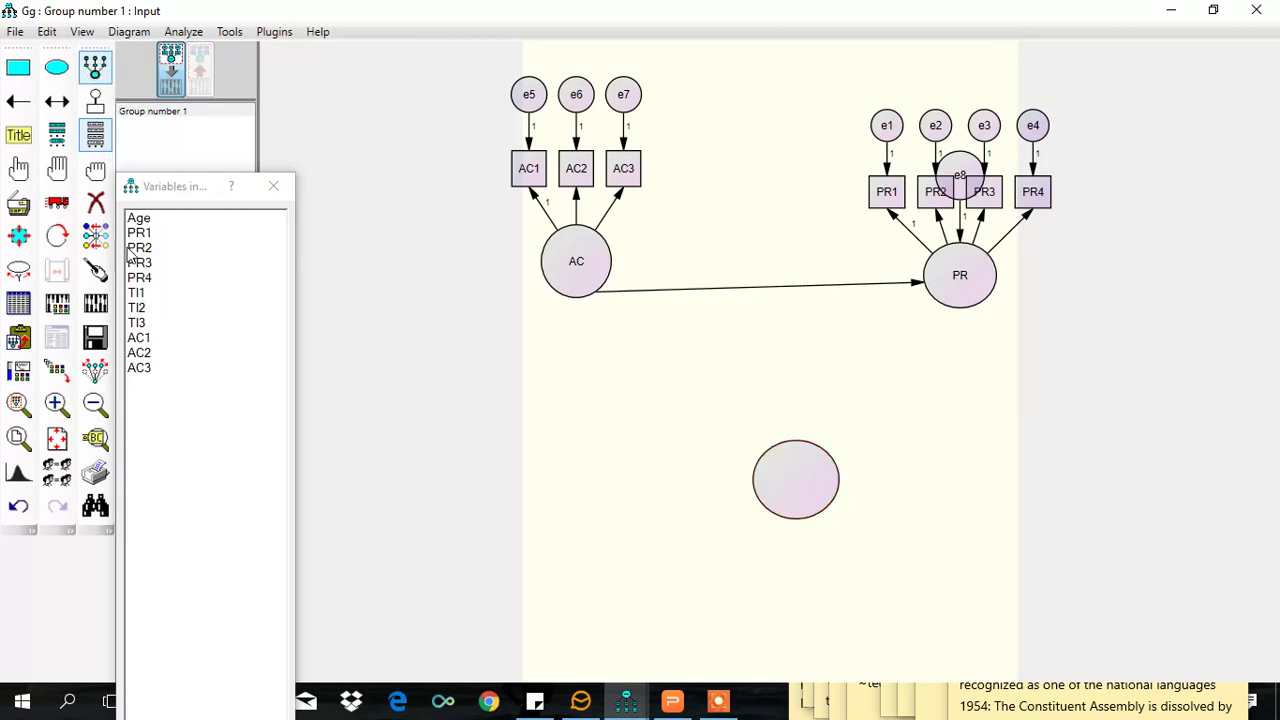
{"action": "left_click", "coordinate": [792, 478]}
{"action": "left_click", "coordinate": [792, 478]}
{"action": "left_click", "coordinate": [792, 478]}
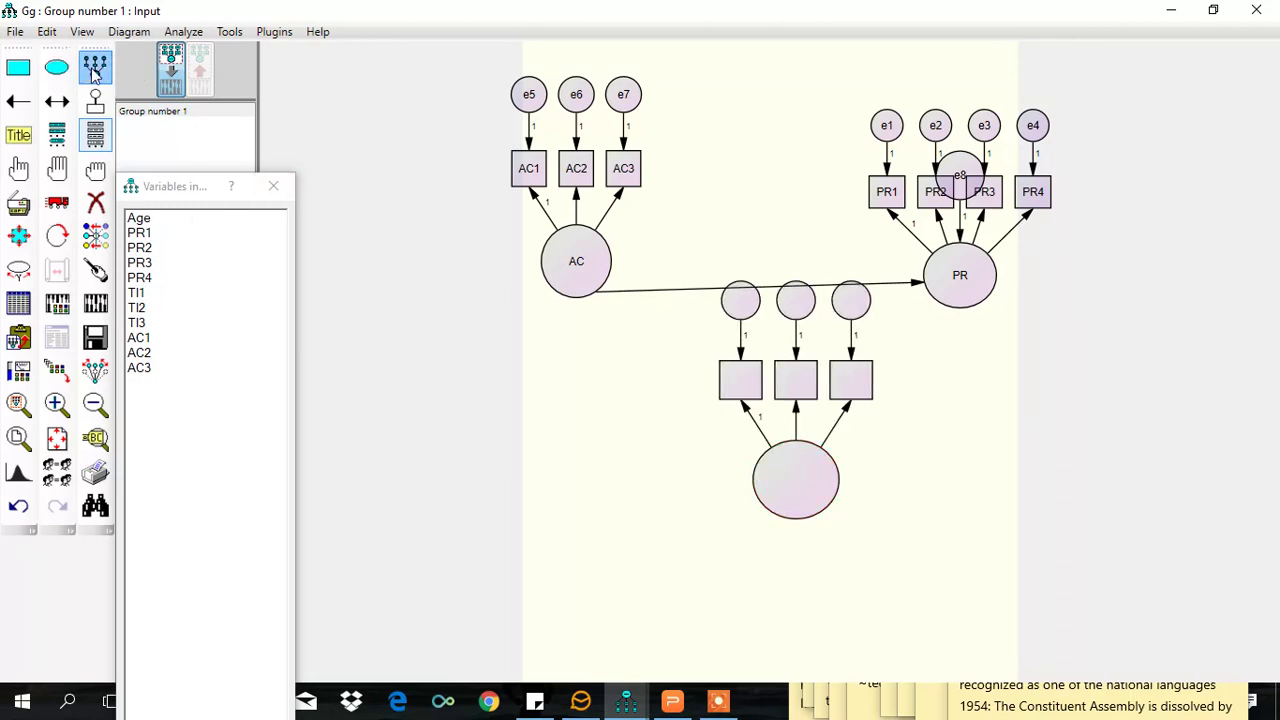
- Rotate the new factor's indicators so they hang beneath the circle
{"action": "right_click", "coordinate": [808, 497]}
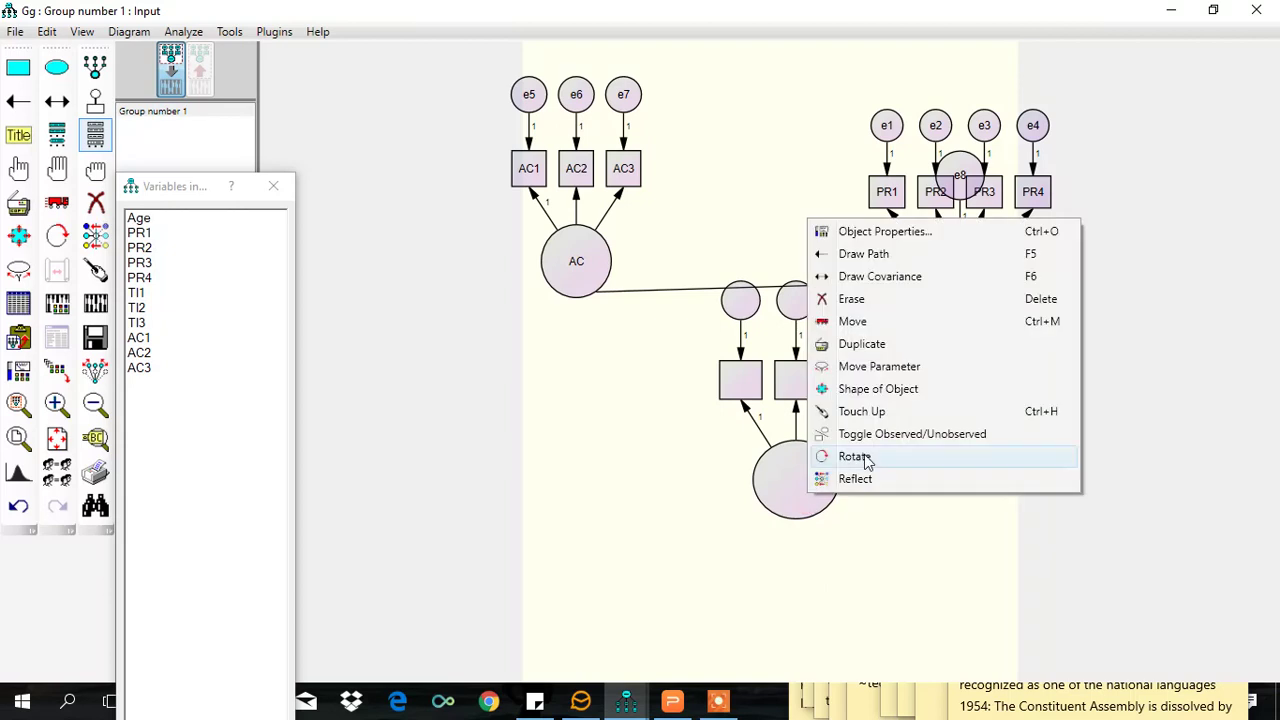
{"action": "left_click", "coordinate": [855, 457]}
{"action": "left_click", "coordinate": [829, 491]}
{"action": "left_click", "coordinate": [829, 491]}
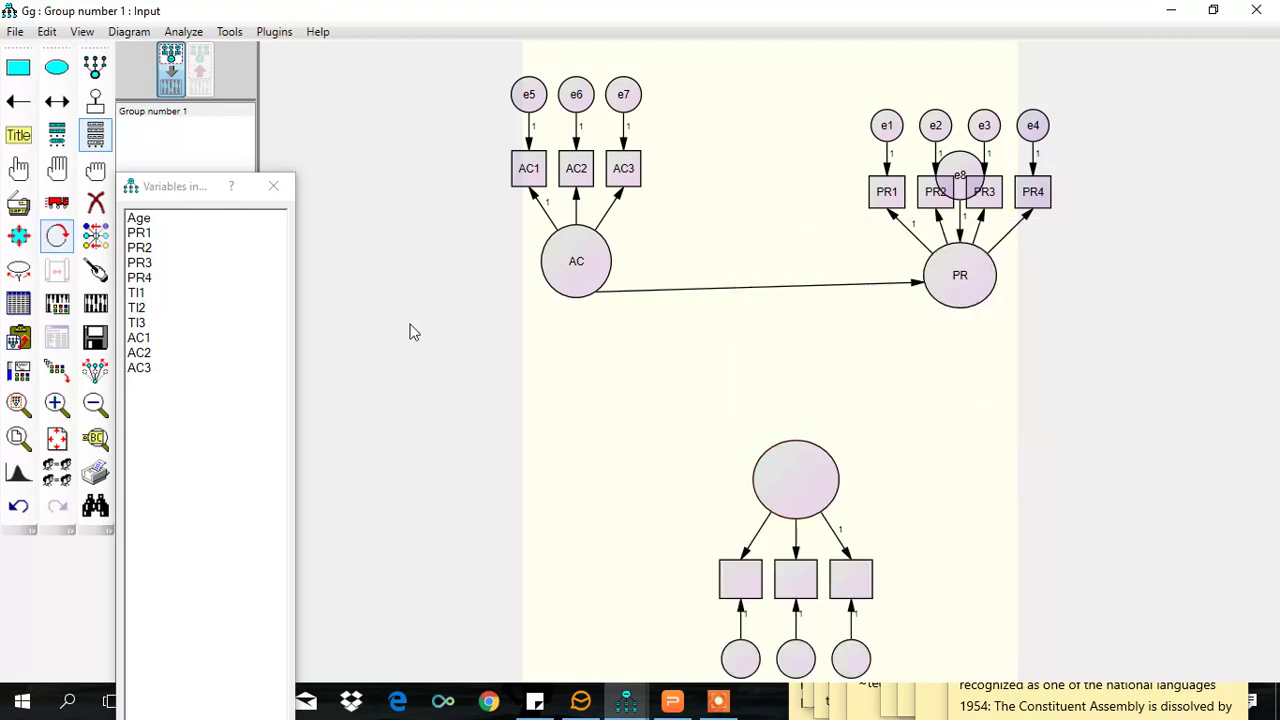
- Label the new indicators TI1–TI3 and name their latent circle TI
{"action": "left_click_drag", "start_coordinate": [167, 188], "coordinate": [512, 478]}
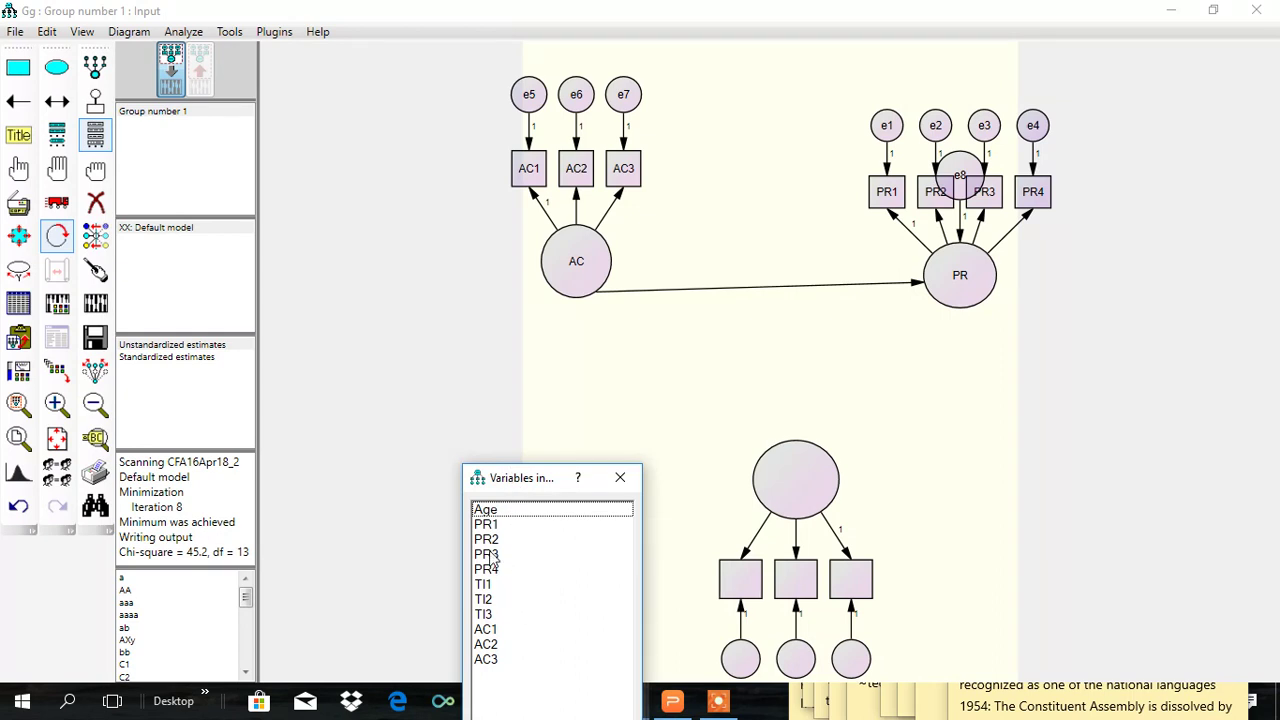
{"action": "left_click_drag", "start_coordinate": [484, 584], "coordinate": [738, 580]}
{"action": "left_click_drag", "start_coordinate": [492, 603], "coordinate": [852, 585]}
{"action": "double_click", "coordinate": [791, 488]}
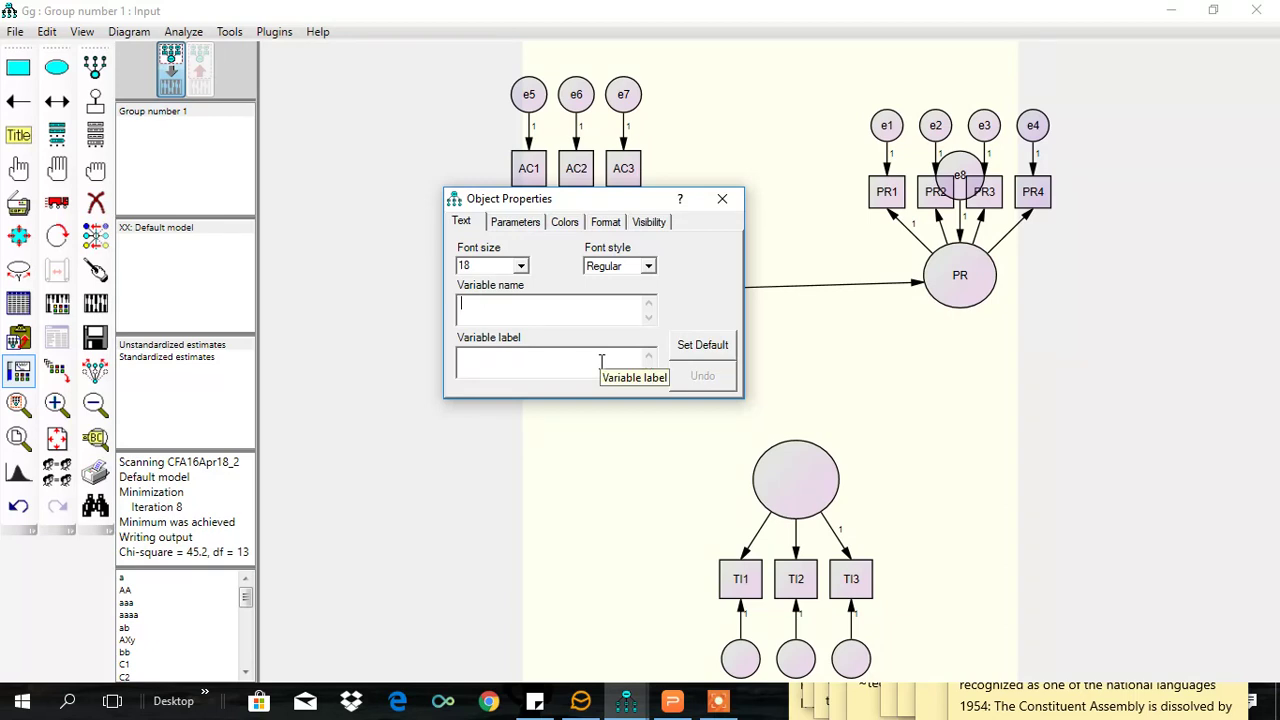
- Draw paths AC→TI and TI→PR and add an error term to TI
{"action": "left_click", "coordinate": [722, 198]}
{"action": "left_click", "coordinate": [18, 101]}
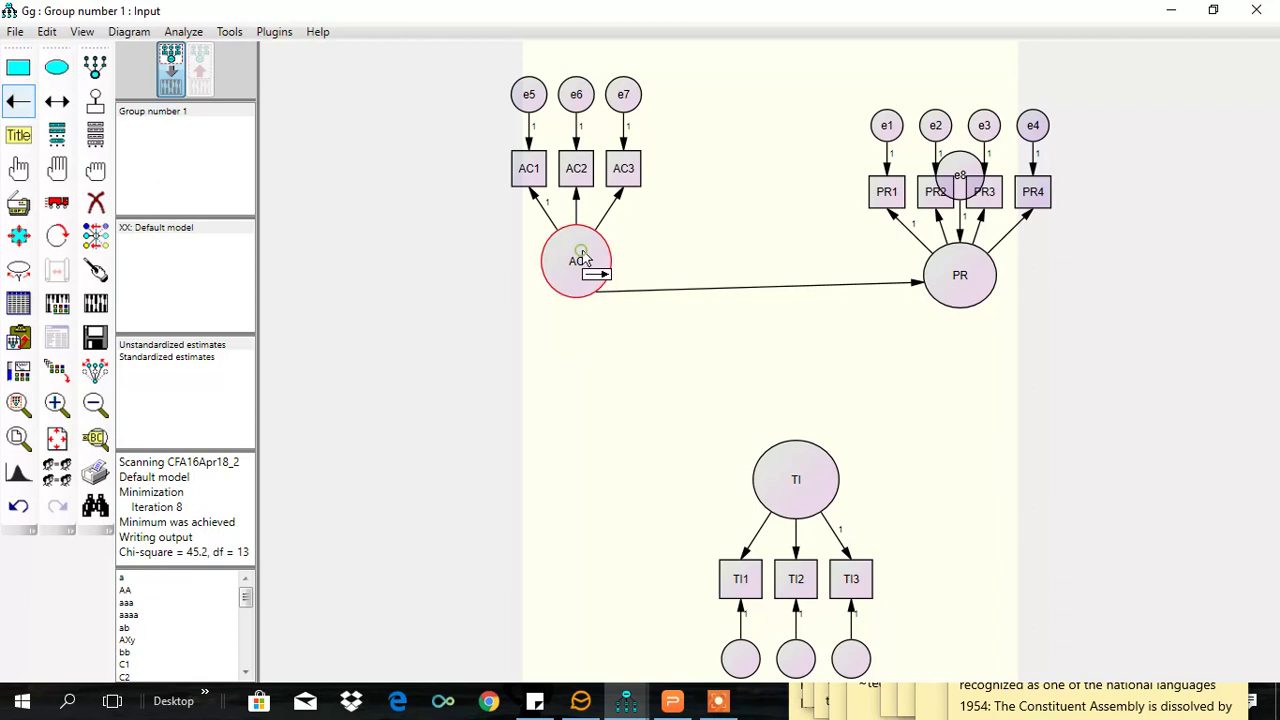
{"action": "mouse_move", "coordinate": [580, 260]}
{"action": "left_mouse_down"}
{"action": "mouse_move", "coordinate": [808, 503]}
{"action": "mouse_move", "coordinate": [991, 277]}
{"action": "mouse_move", "coordinate": [952, 313]}
{"action": "left_mouse_up"}
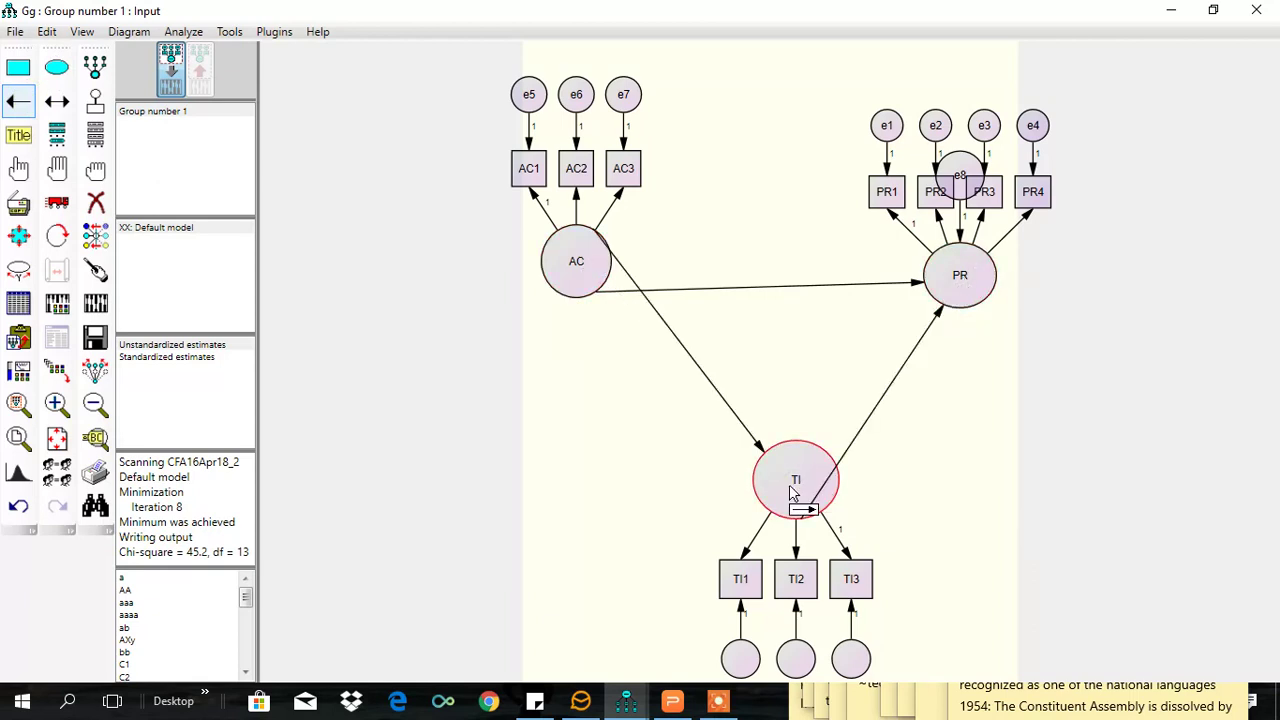
{"action": "left_click", "coordinate": [95, 101]}
{"action": "left_click", "coordinate": [800, 478]}
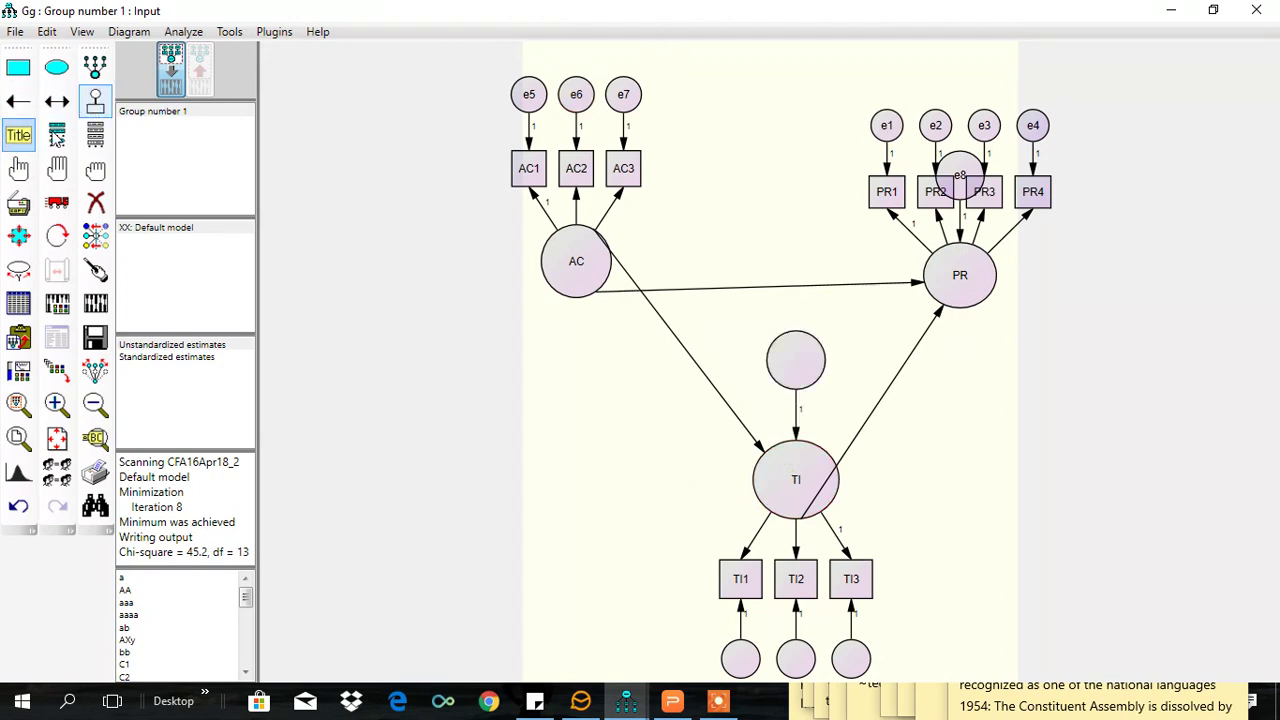
- Name the new error terms e9–e12 and tidy the arrows on AC, TI and PR
{"action": "left_click", "coordinate": [274, 33]}
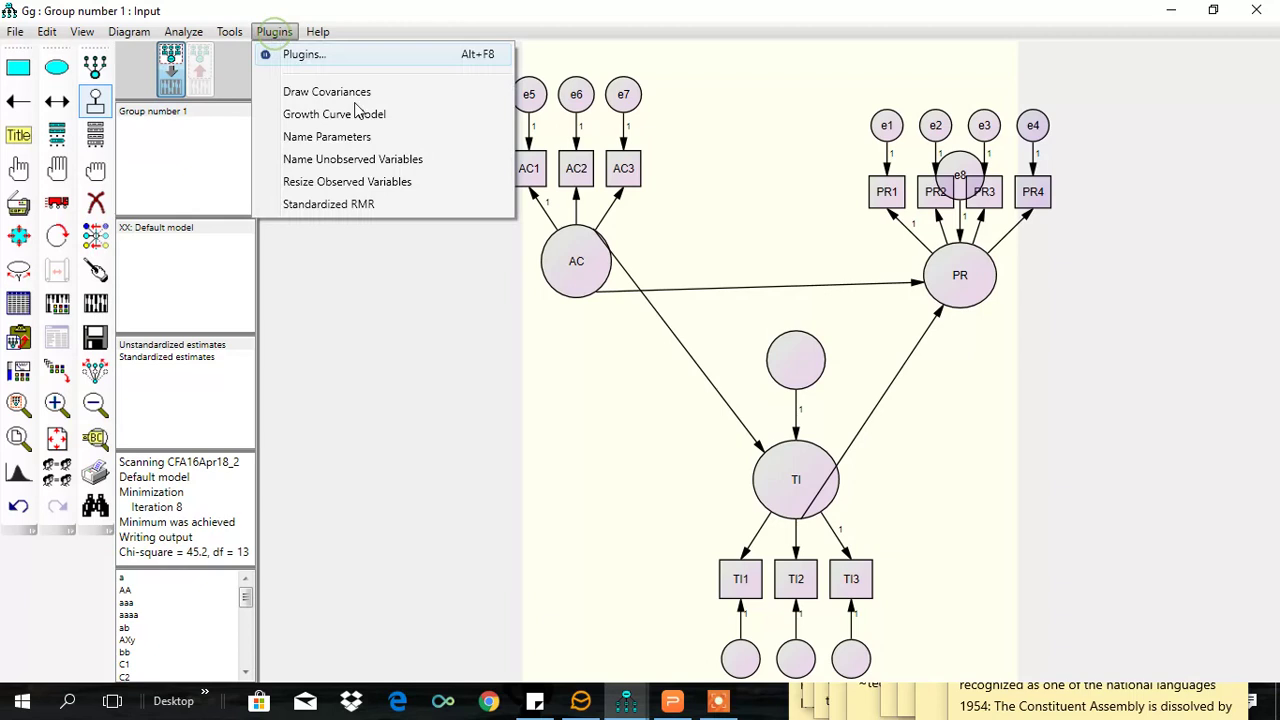
{"action": "left_click", "coordinate": [369, 160]}
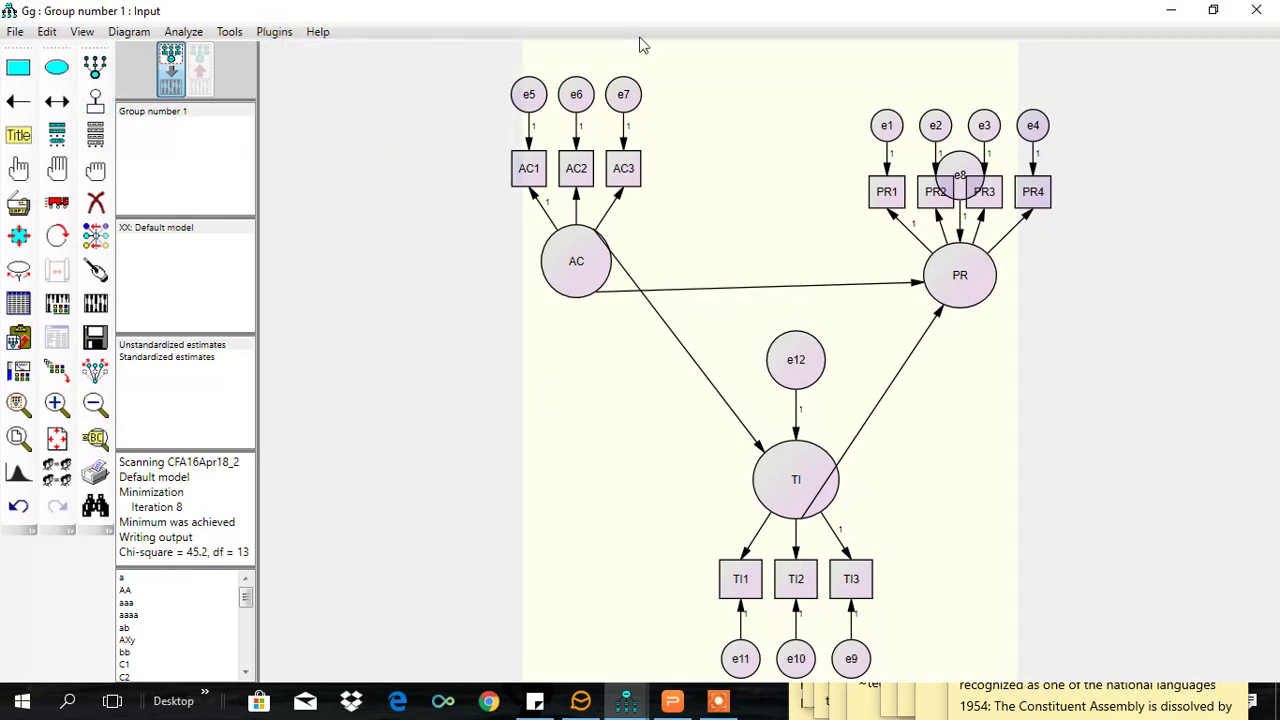
{"action": "left_click", "coordinate": [95, 270]}
{"action": "left_click", "coordinate": [600, 284]}
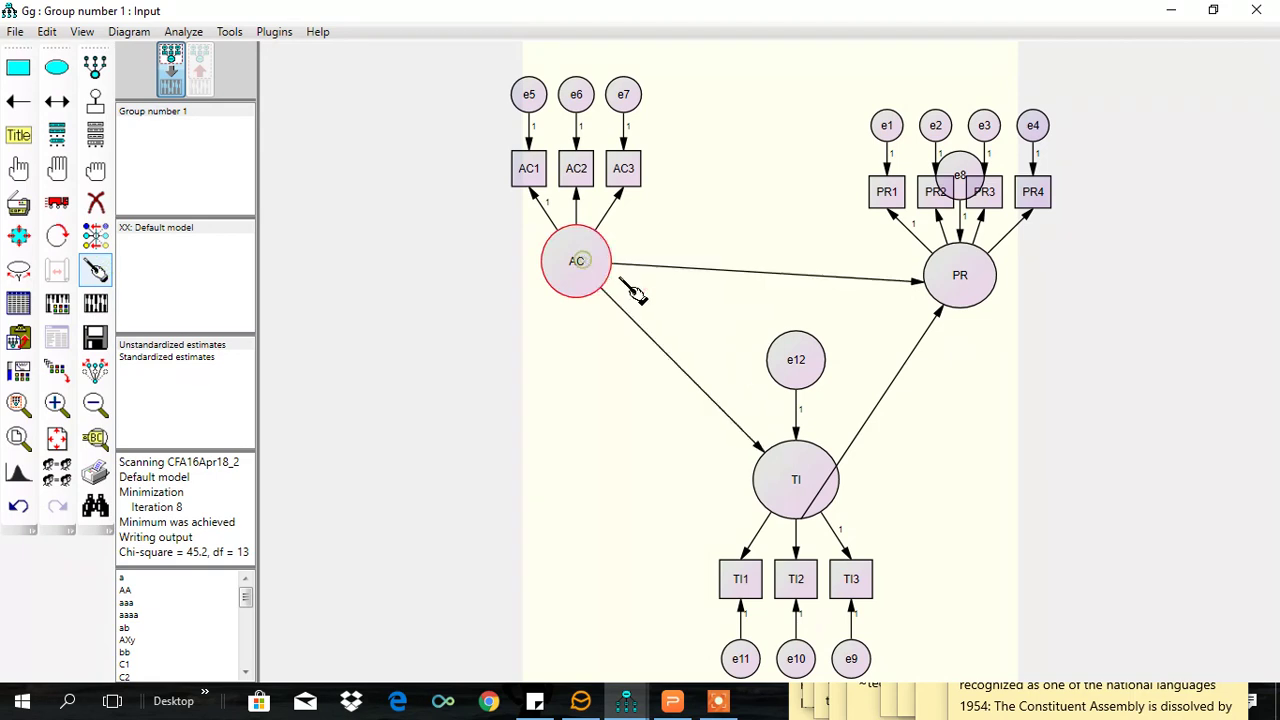
{"action": "left_click", "coordinate": [812, 480]}
{"action": "left_click", "coordinate": [993, 289]}
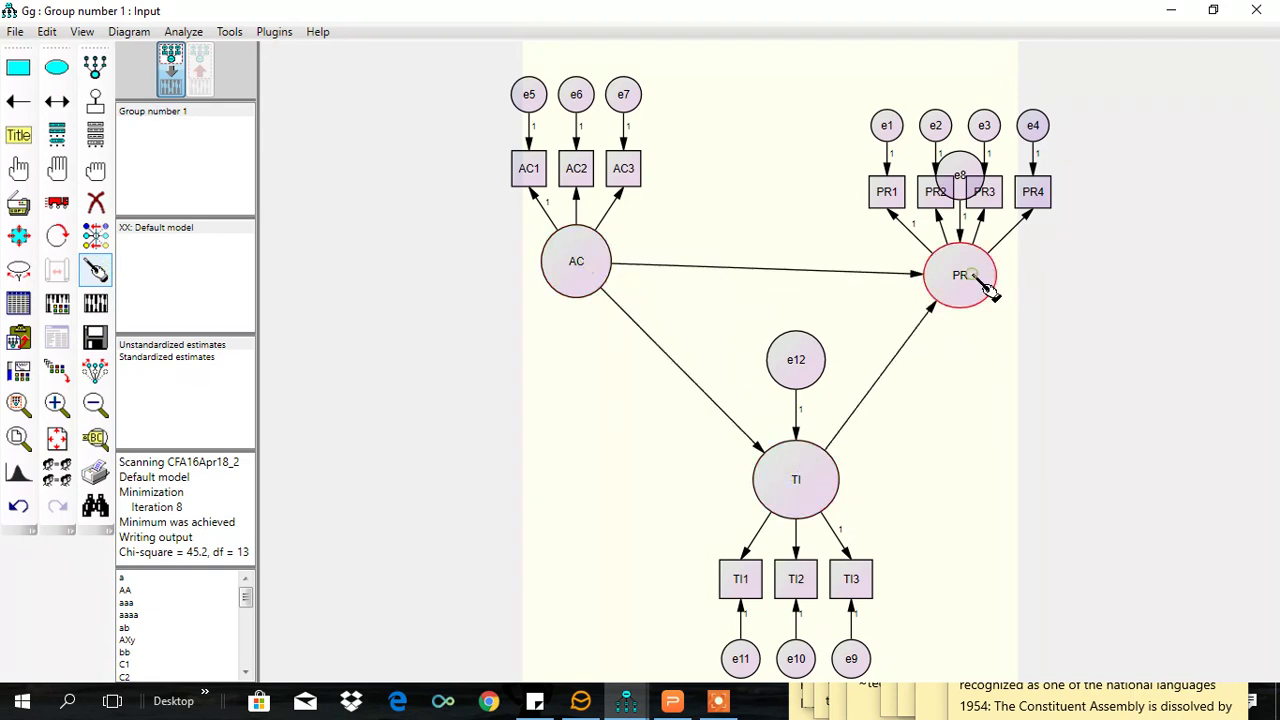
- Request standardized estimates, squared multiple correlations, indirect/direct/total effects and correlations of estimates
{"action": "left_click", "coordinate": [605, 284]}
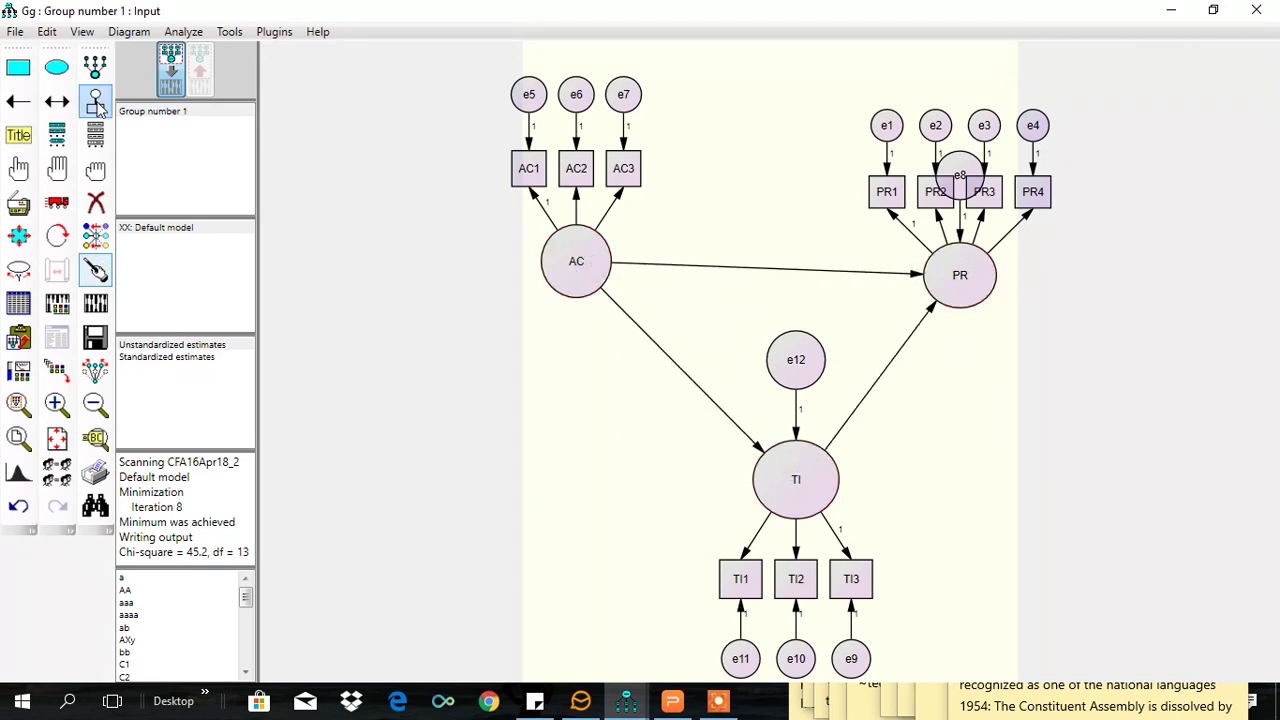
{"action": "left_click", "coordinate": [82, 32]}
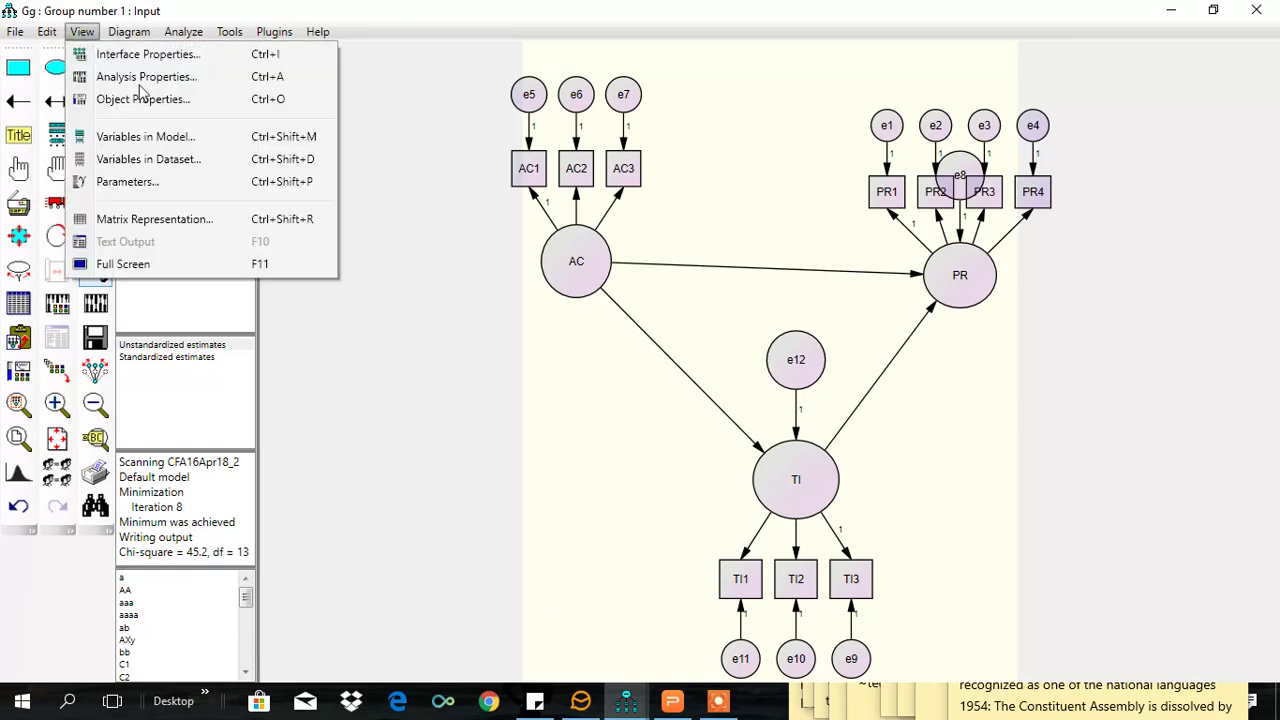
{"action": "left_click", "coordinate": [155, 76]}
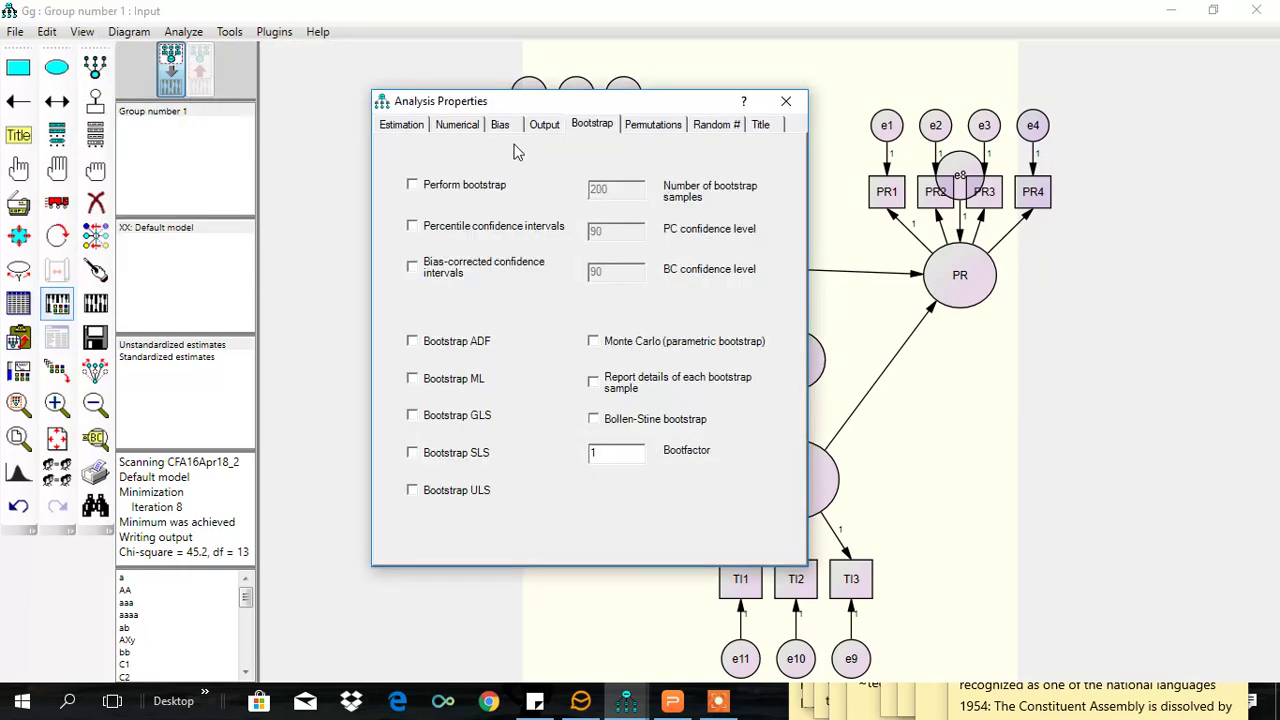
{"action": "left_click", "coordinate": [545, 126]}
{"action": "left_click", "coordinate": [430, 230]}
{"action": "left_click", "coordinate": [421, 272]}
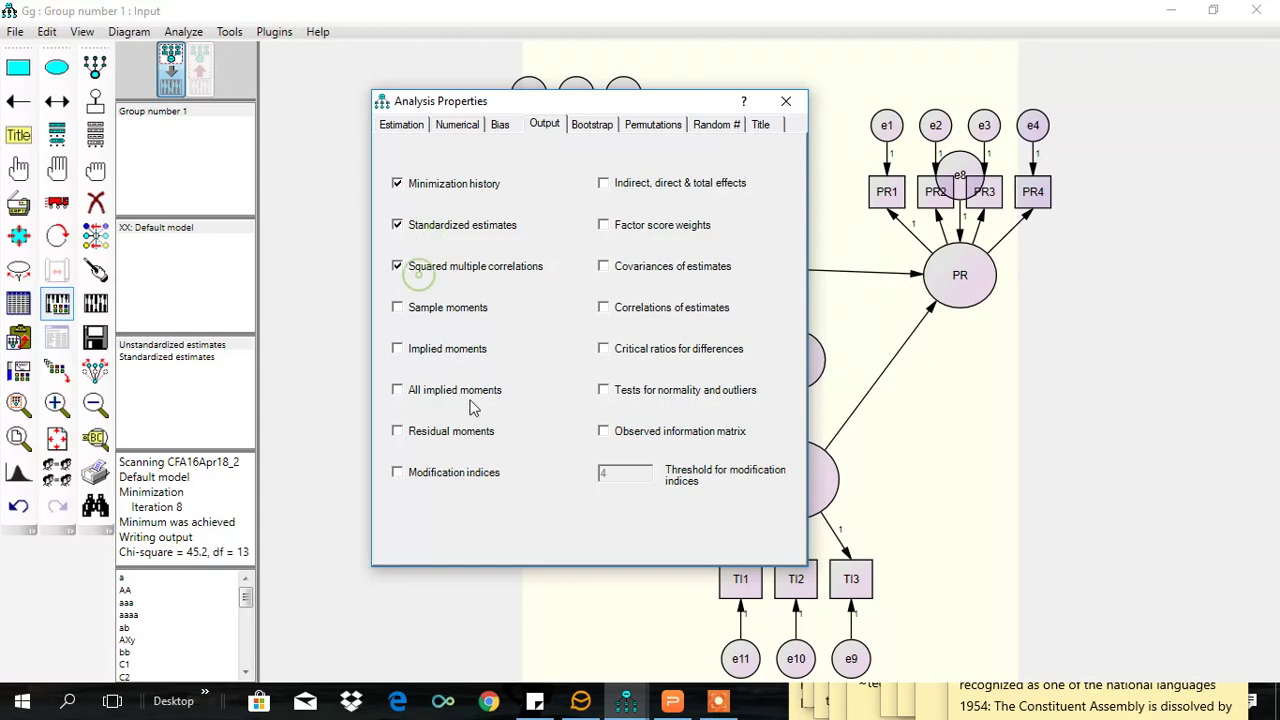
{"action": "left_click", "coordinate": [655, 188]}
{"action": "left_click", "coordinate": [667, 313]}
- Enable bootstrapping with 200 samples and 90% bias-corrected confidence intervals
{"action": "left_click", "coordinate": [594, 130]}
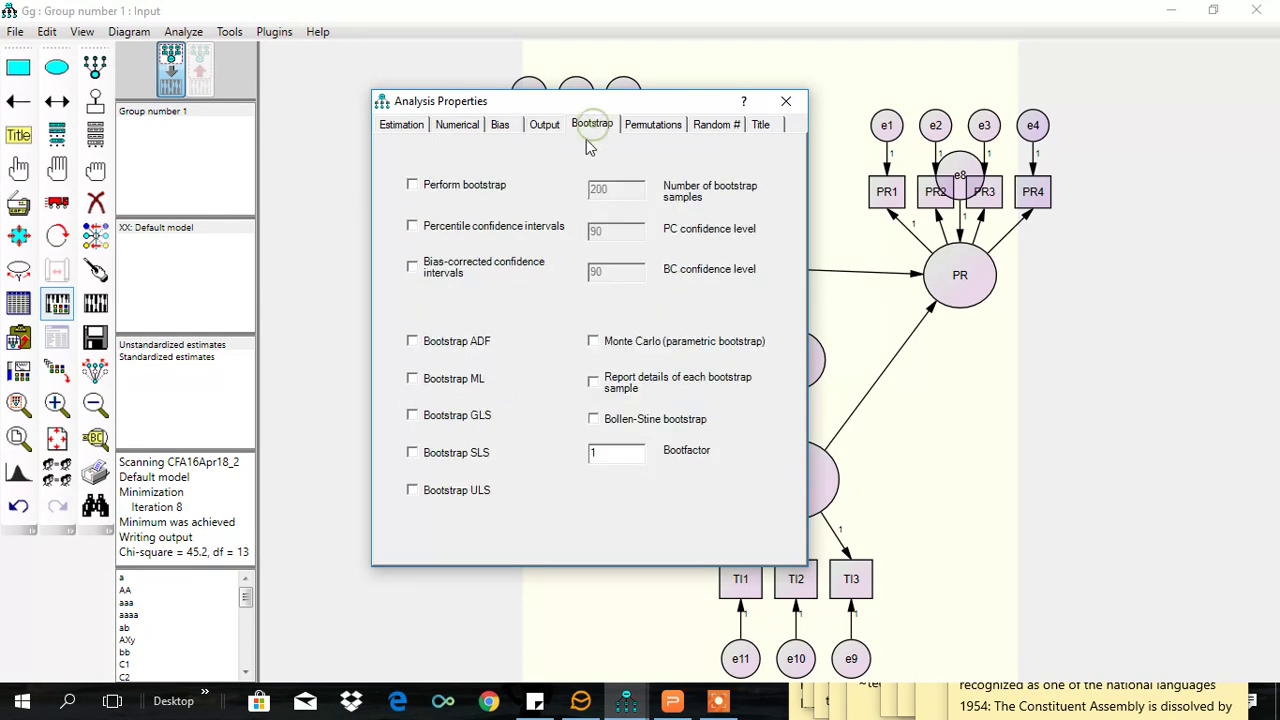
{"action": "left_click", "coordinate": [440, 192]}
{"action": "left_click", "coordinate": [440, 275]}
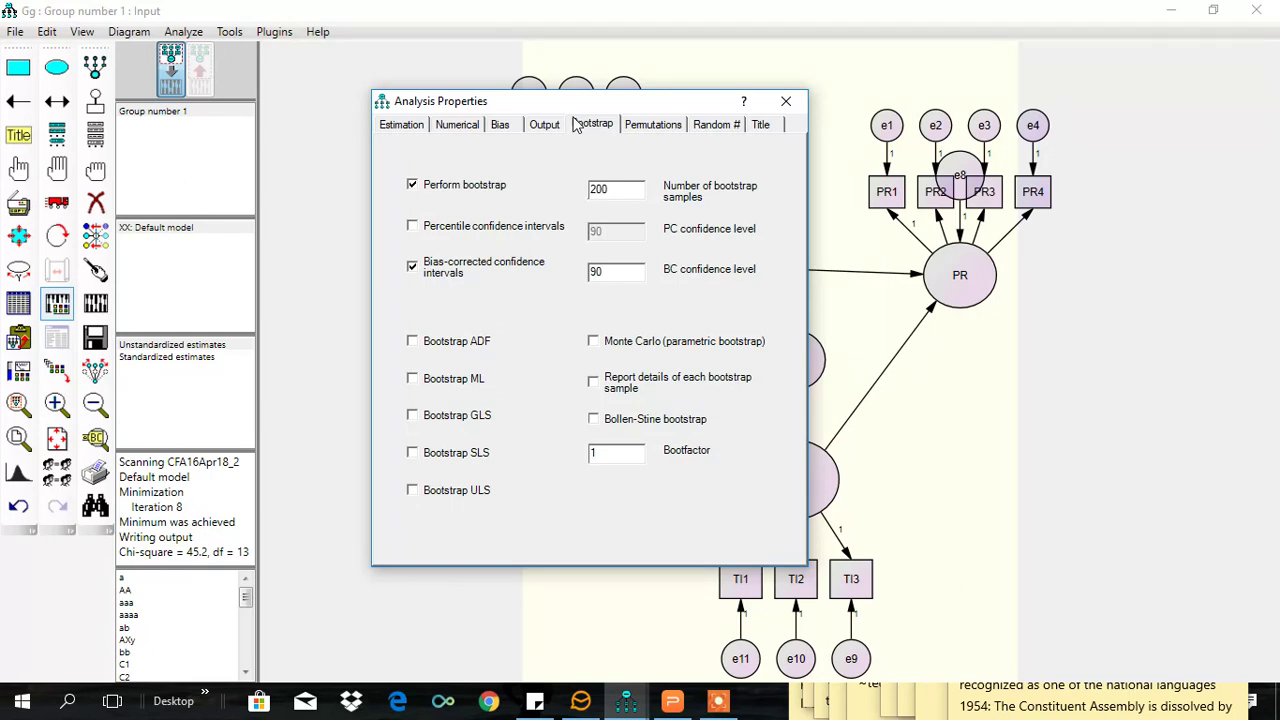
- Calculate the bootstrapped estimates (200 samples; chi-square 100.6, df 32) and go to the results
{"action": "left_click", "coordinate": [786, 101]}
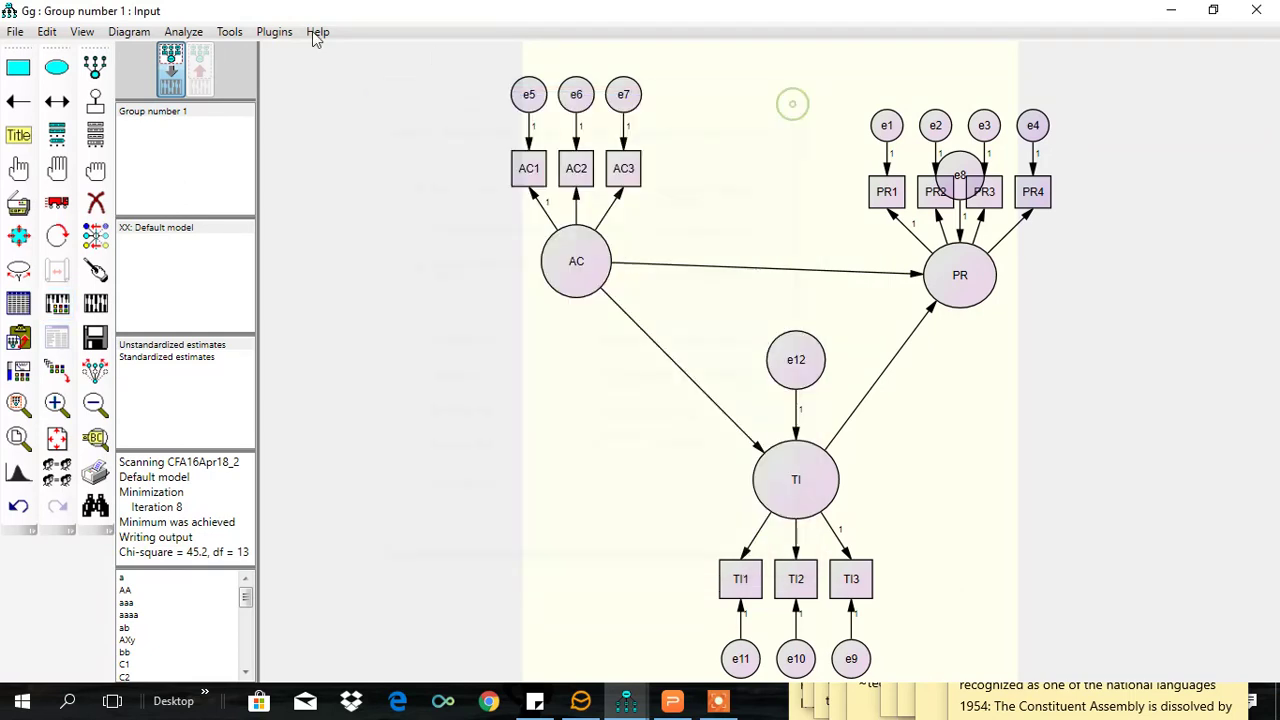
{"action": "left_click", "coordinate": [181, 31]}
{"action": "left_click", "coordinate": [230, 54]}
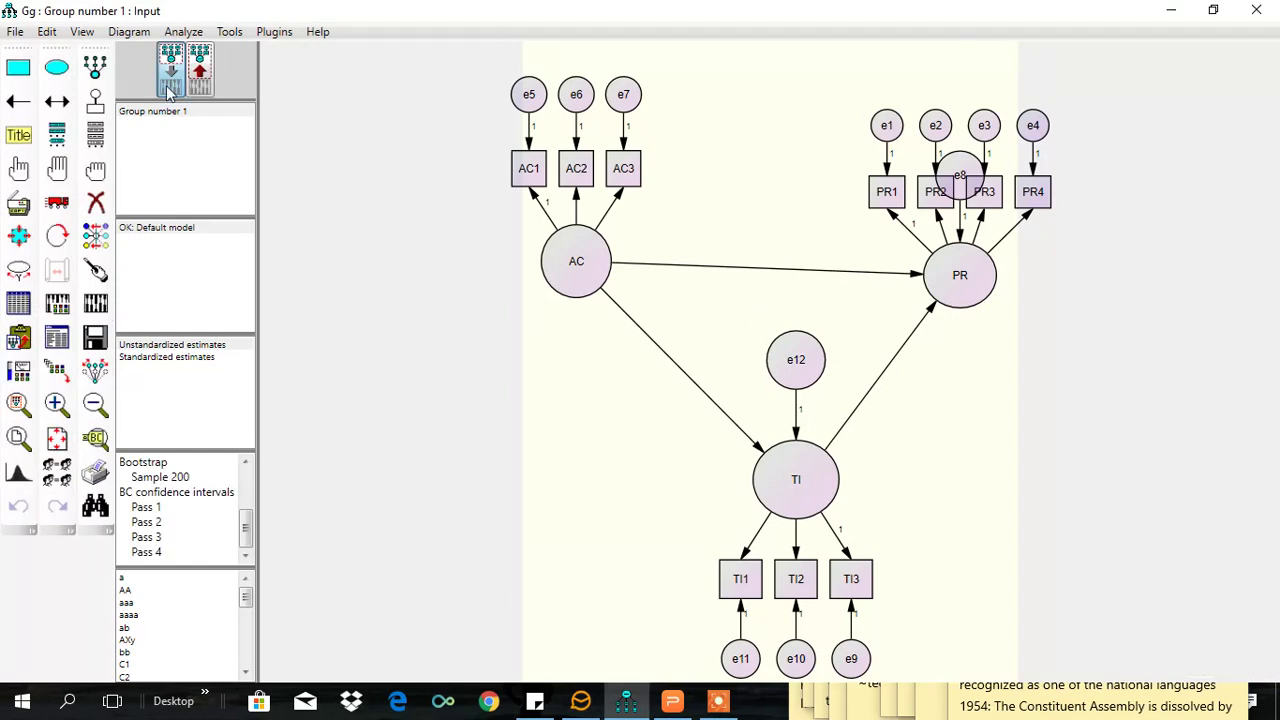
{"action": "left_click", "coordinate": [88, 34]}
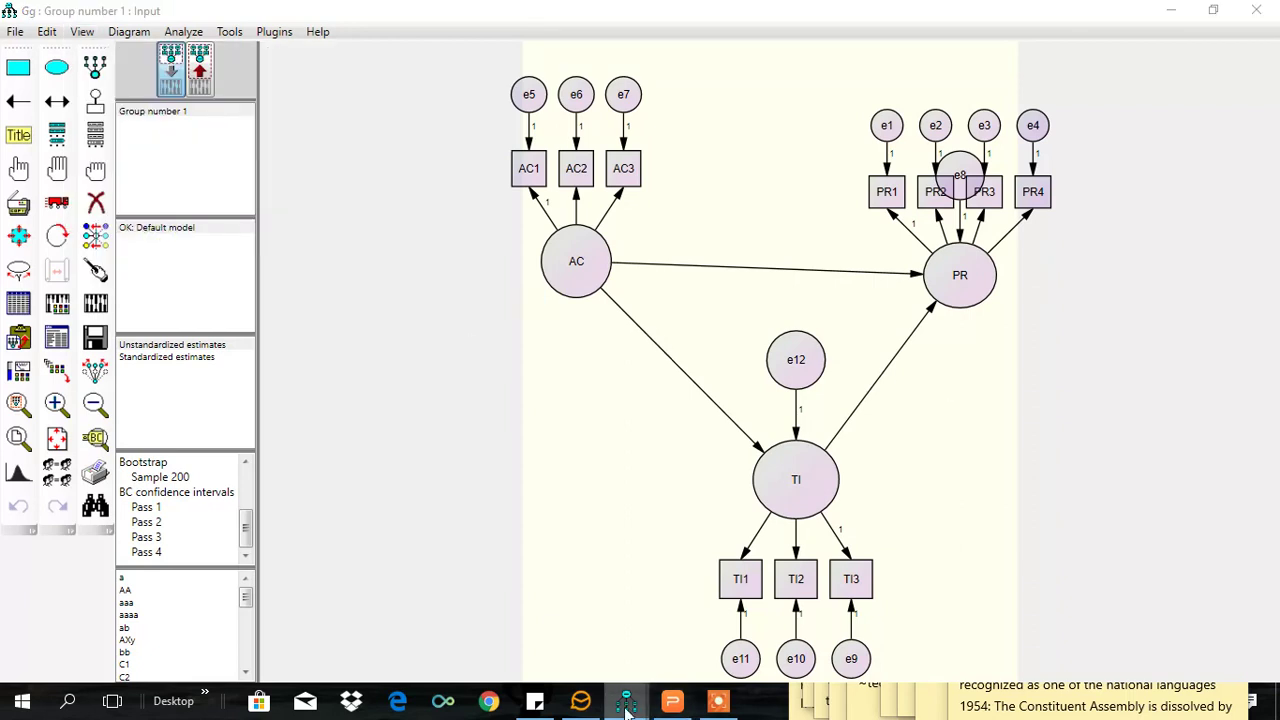
{"action": "left_click", "coordinate": [723, 657]}
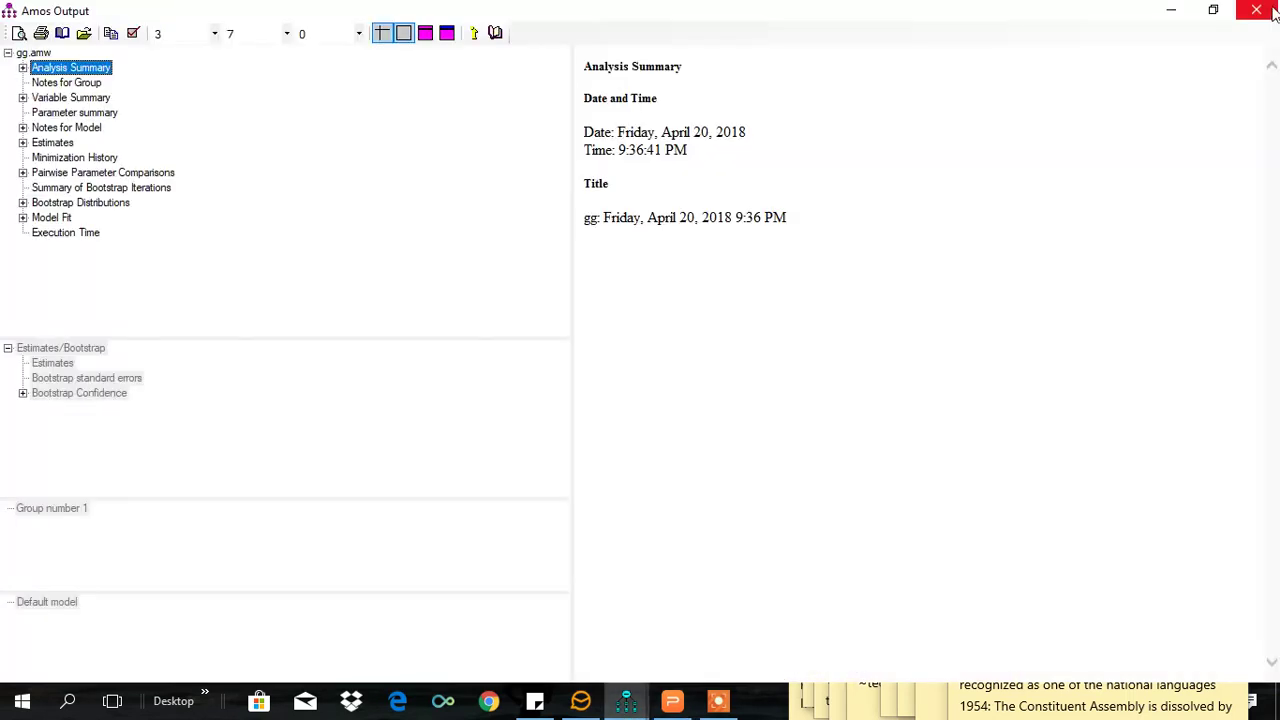
{"action": "left_click", "coordinate": [1213, 10]}
{"action": "left_click", "coordinate": [712, 206]}
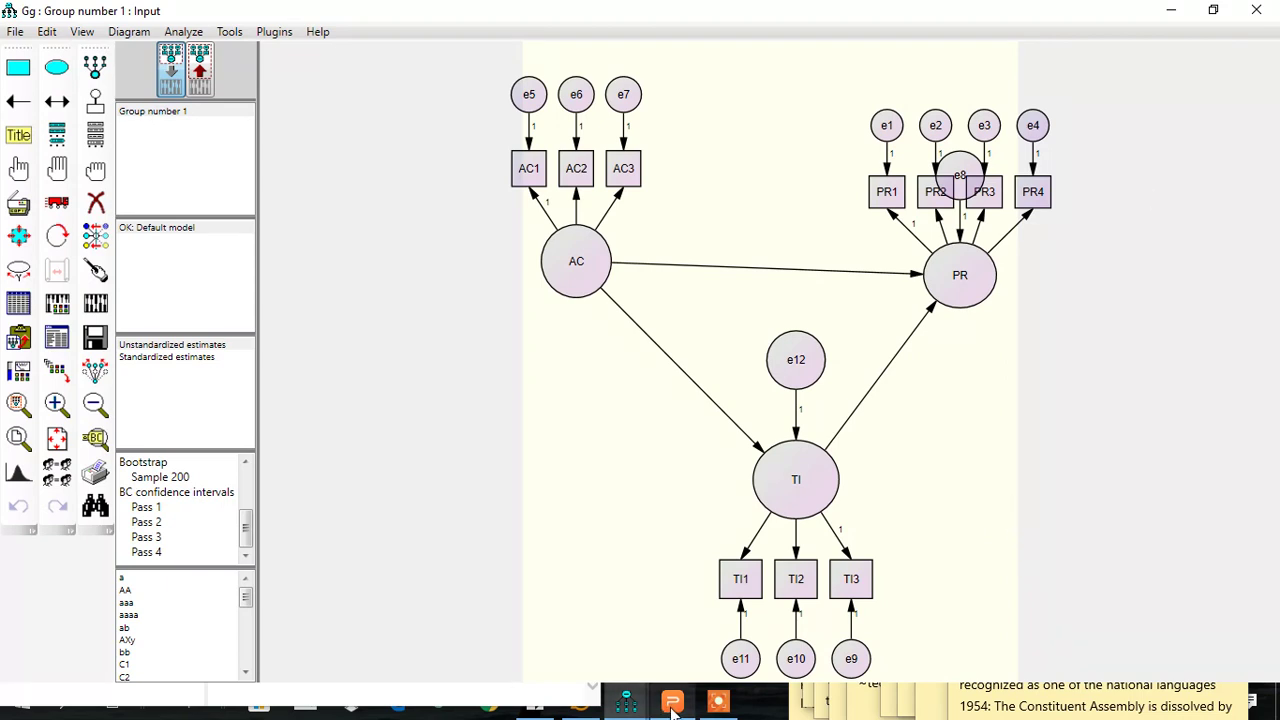
{"action": "left_click", "coordinate": [637, 707]}
{"action": "left_click", "coordinate": [722, 615]}
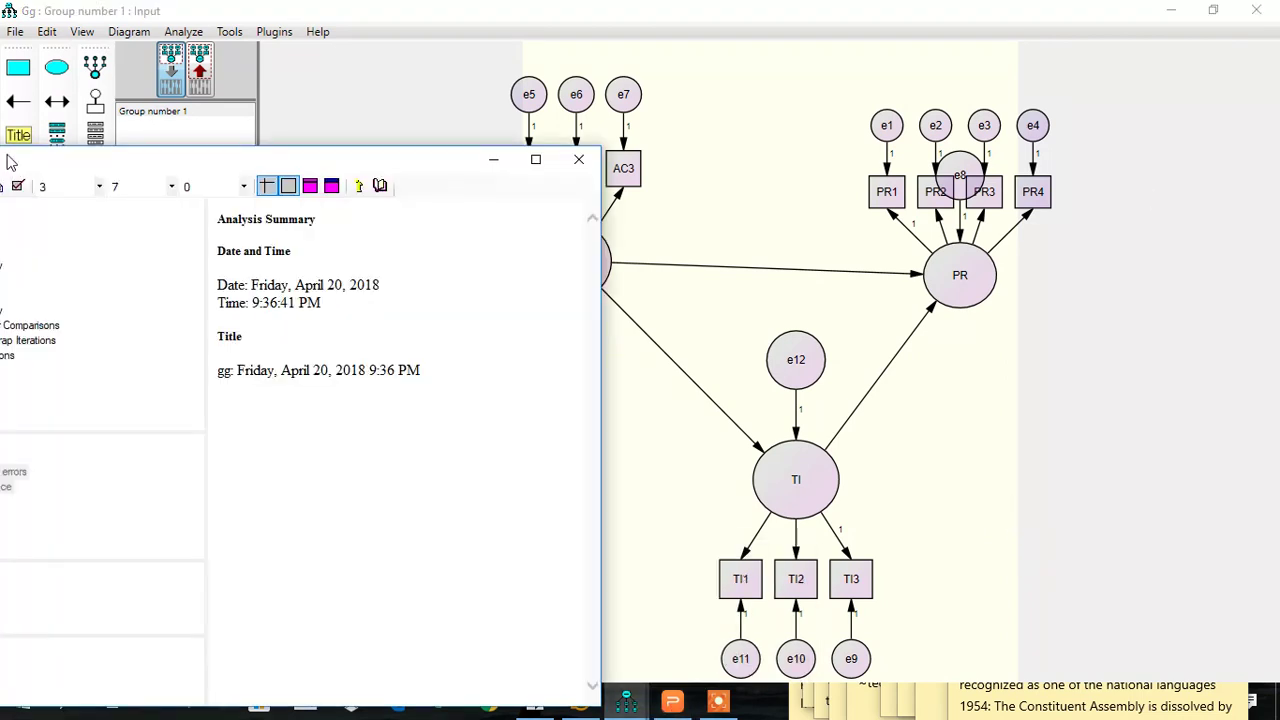
{"action": "left_click_drag", "start_coordinate": [157, 163], "coordinate": [542, 71]}
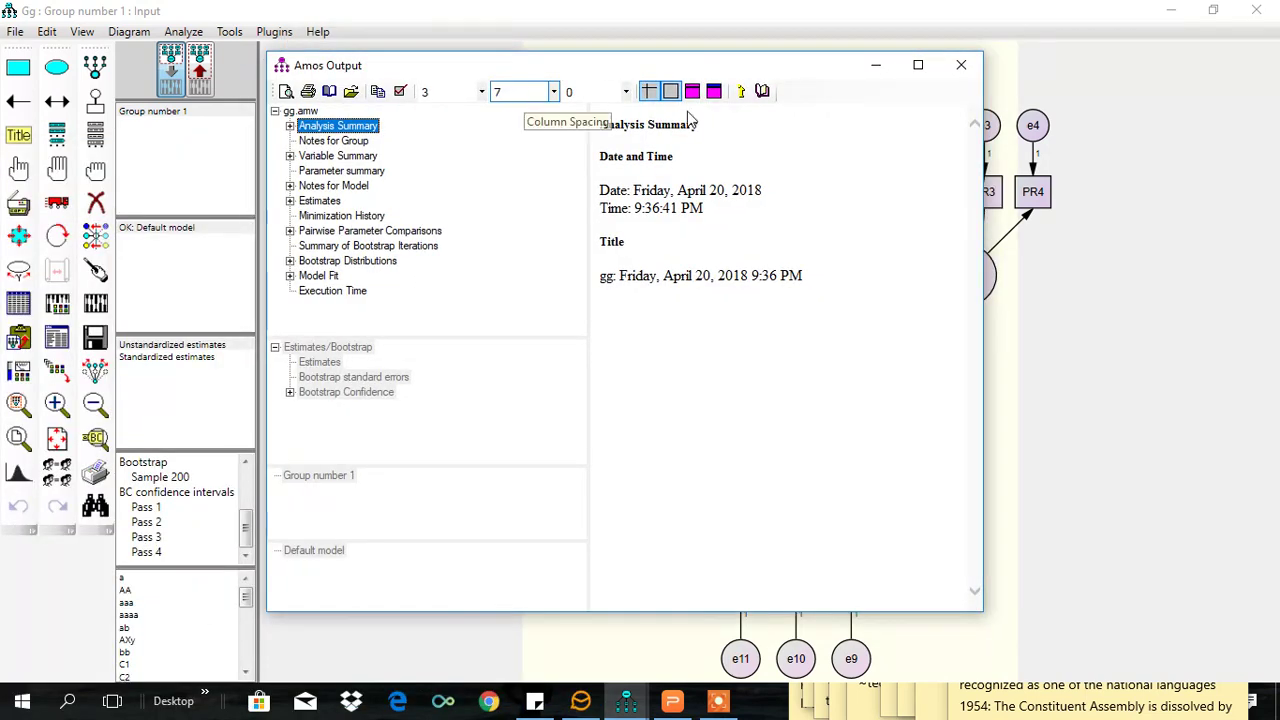
{"action": "left_click", "coordinate": [919, 67]}
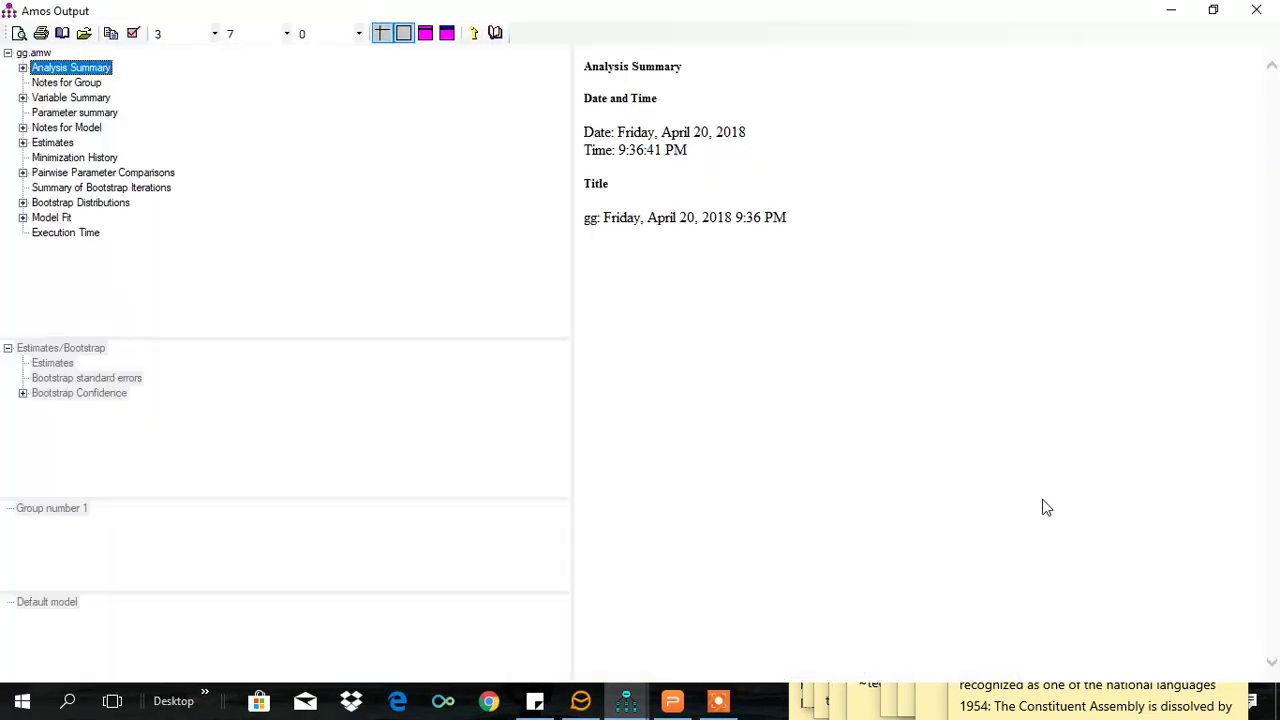
- Show the regression weights TI←AC −.544, PR←AC .410 and PR←TI −.356, briefly checking the diagram
{"action": "left_click", "coordinate": [53, 143]}
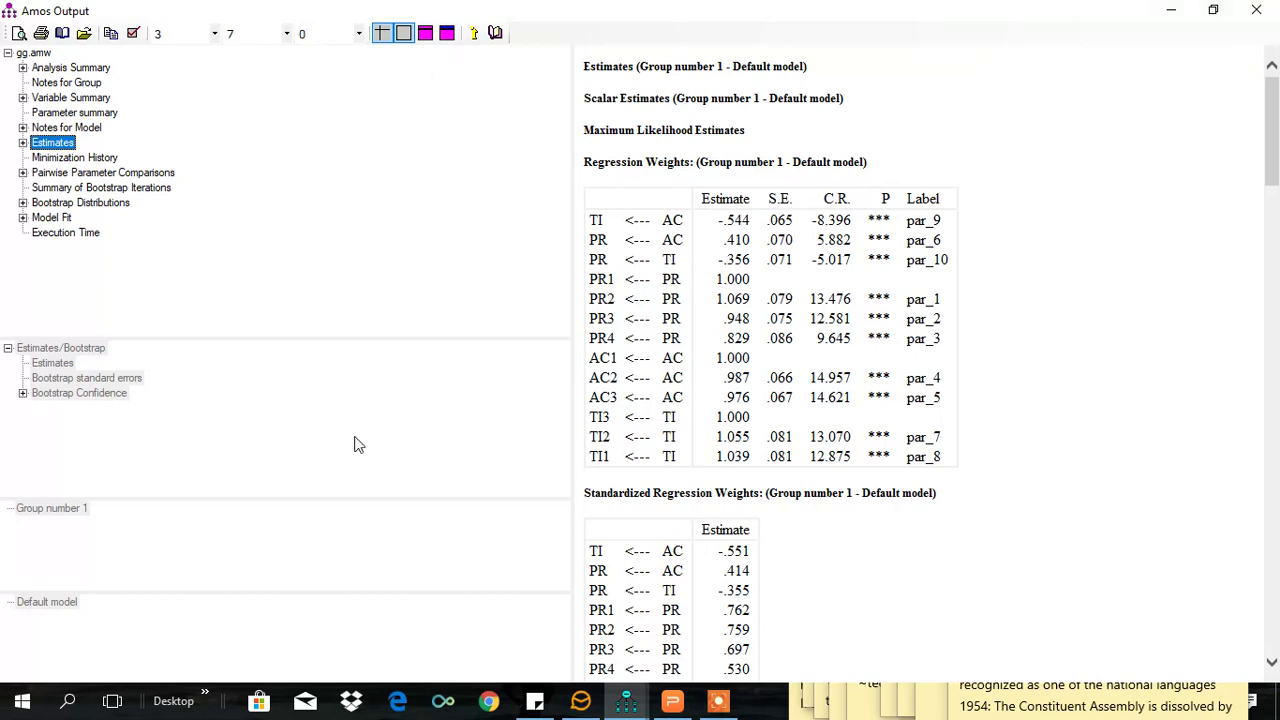
{"action": "left_click", "coordinate": [624, 703]}
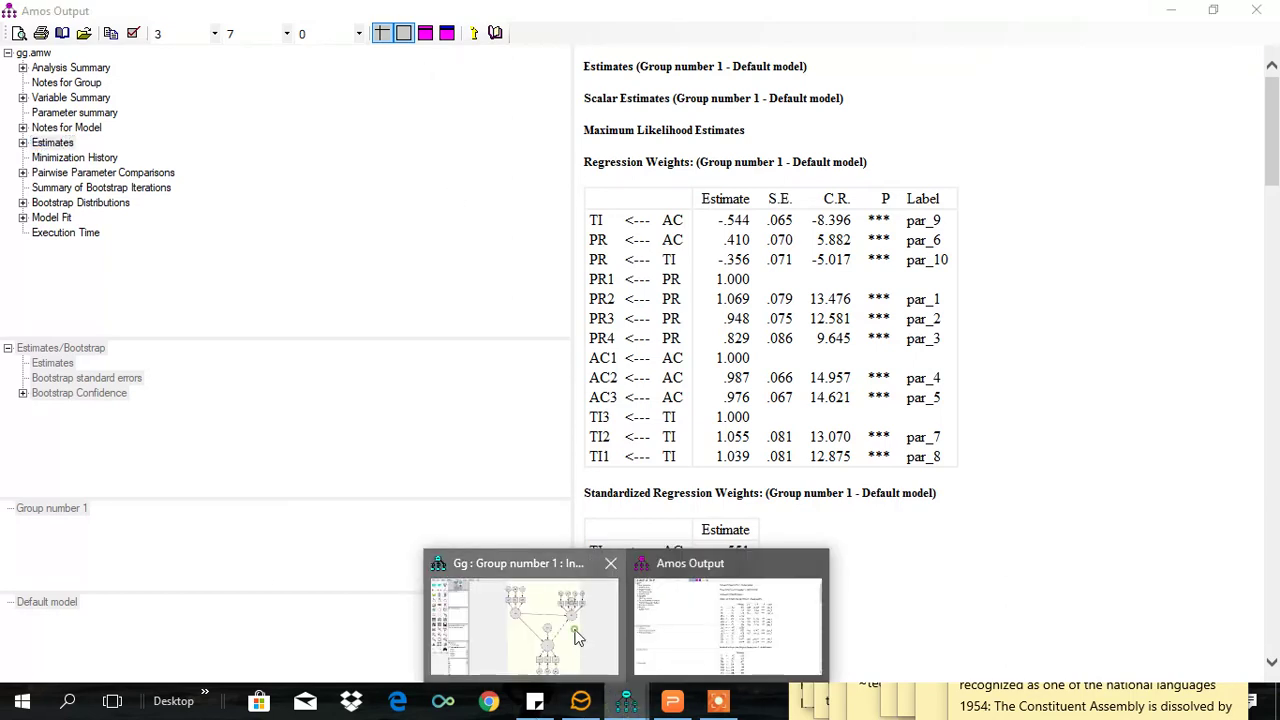
{"action": "left_click", "coordinate": [572, 632]}
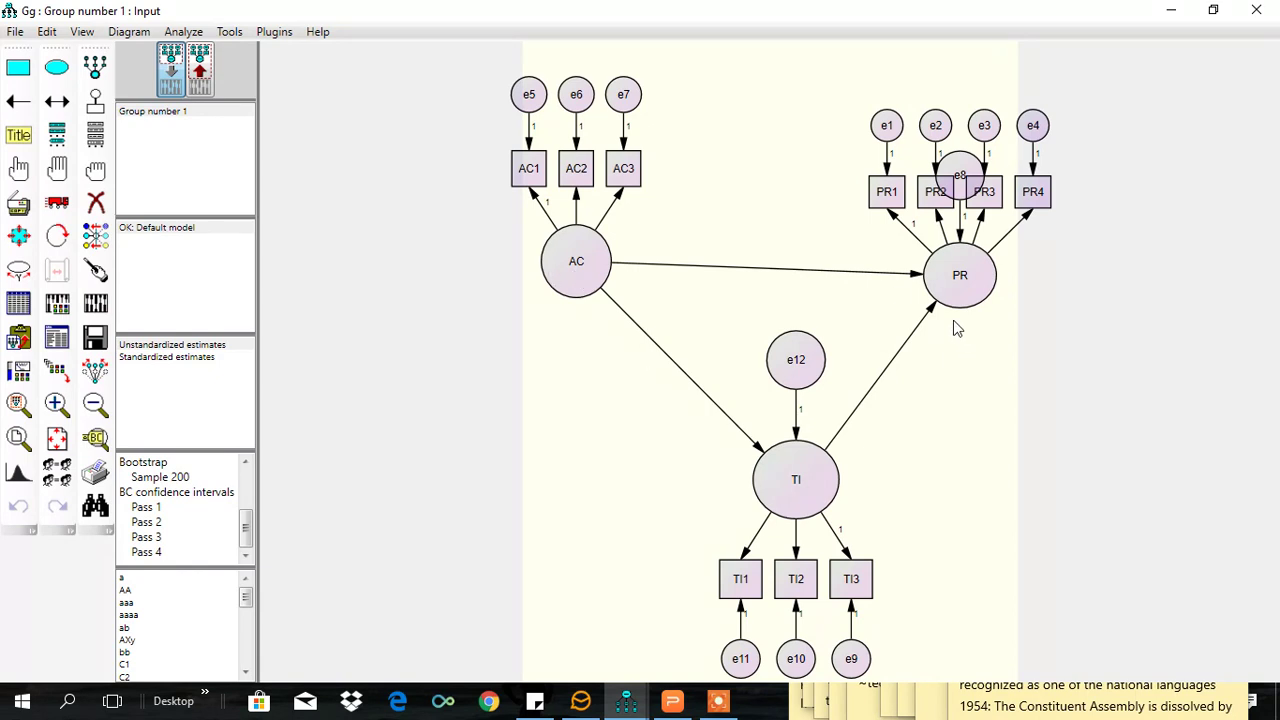
{"action": "left_click", "coordinate": [630, 705]}
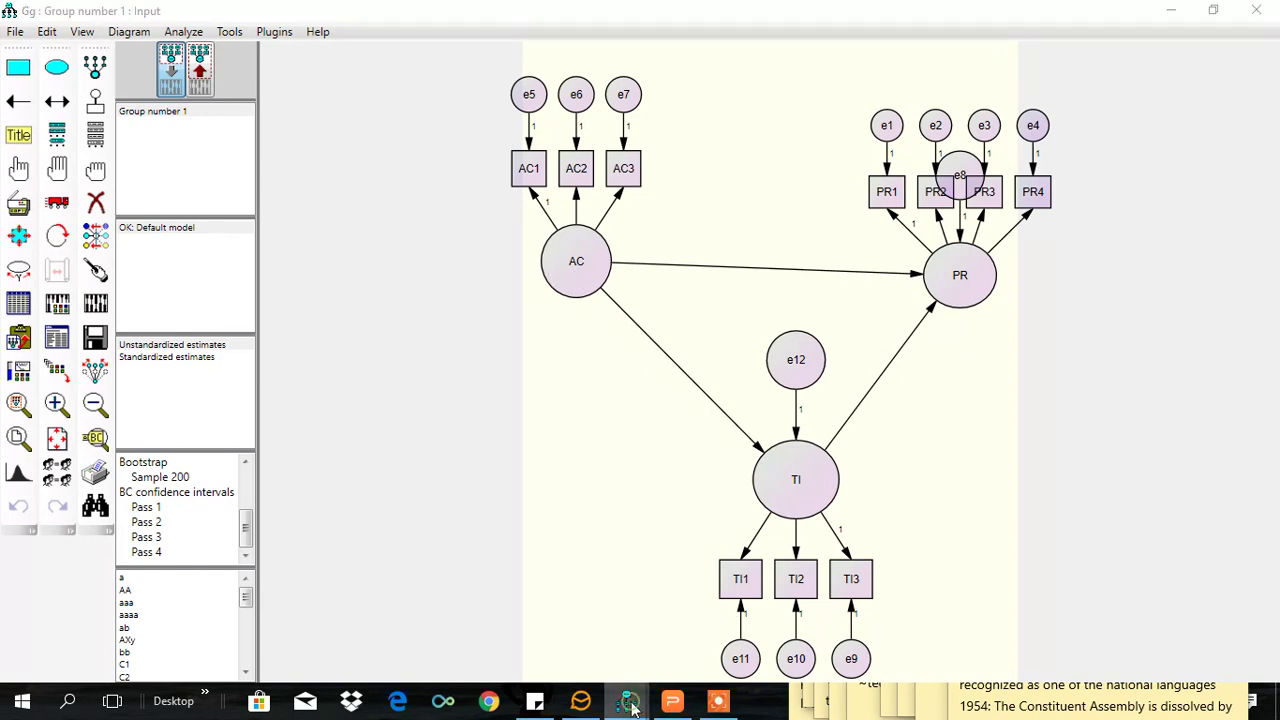
{"action": "left_click", "coordinate": [705, 635]}
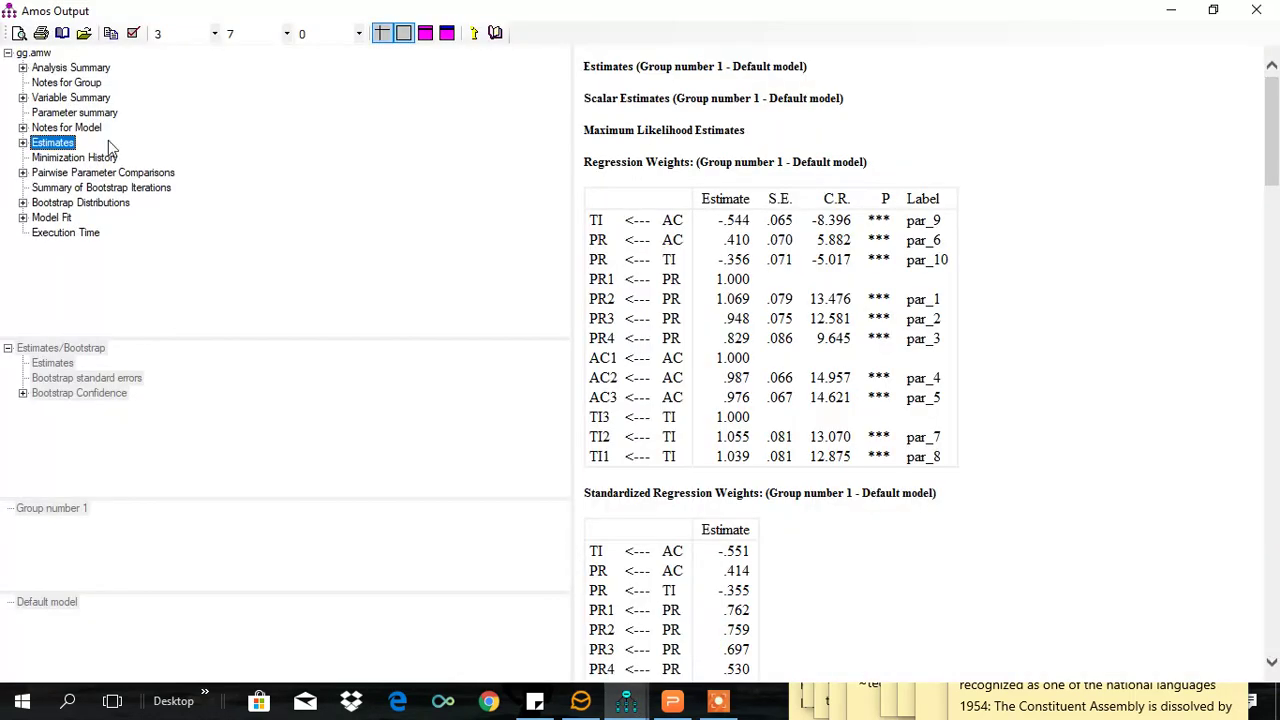
{"action": "left_click", "coordinate": [22, 143]}
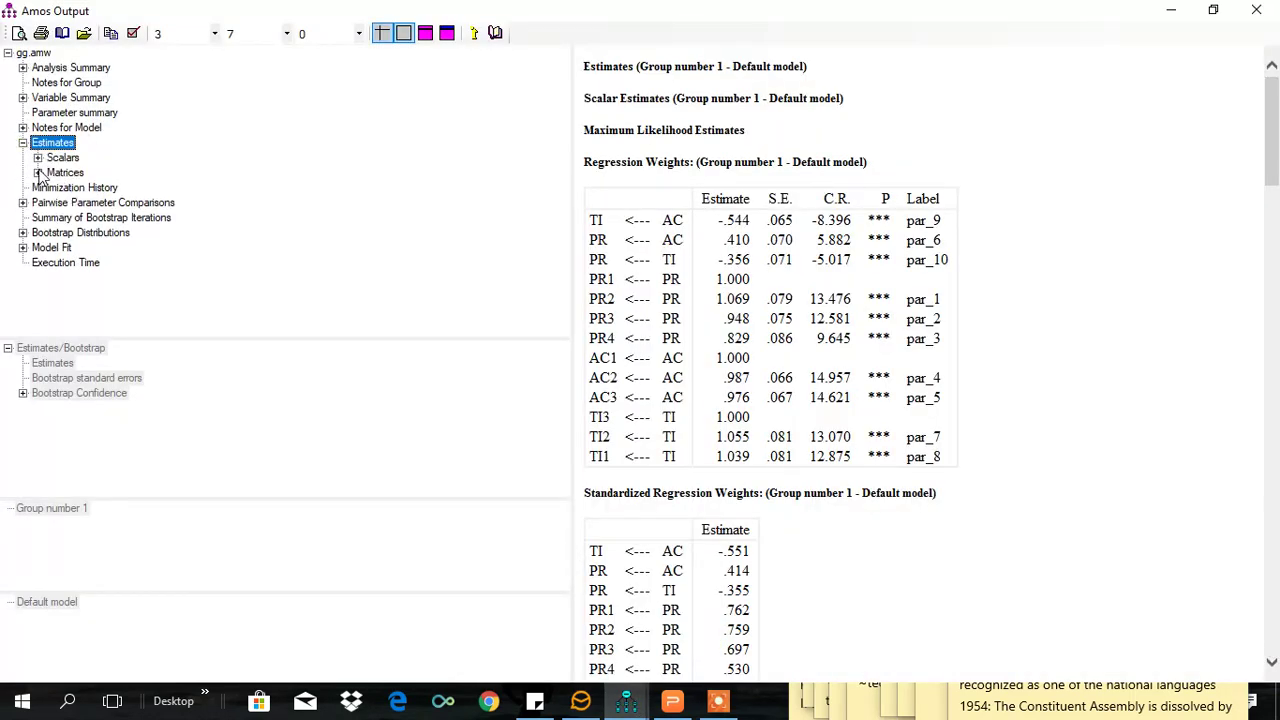
- Step through the Direct, Indirect and Standardized Indirect Effects matrices, ending on AC→PR at .196
{"action": "left_click", "coordinate": [40, 174]}
{"action": "left_click", "coordinate": [105, 218]}
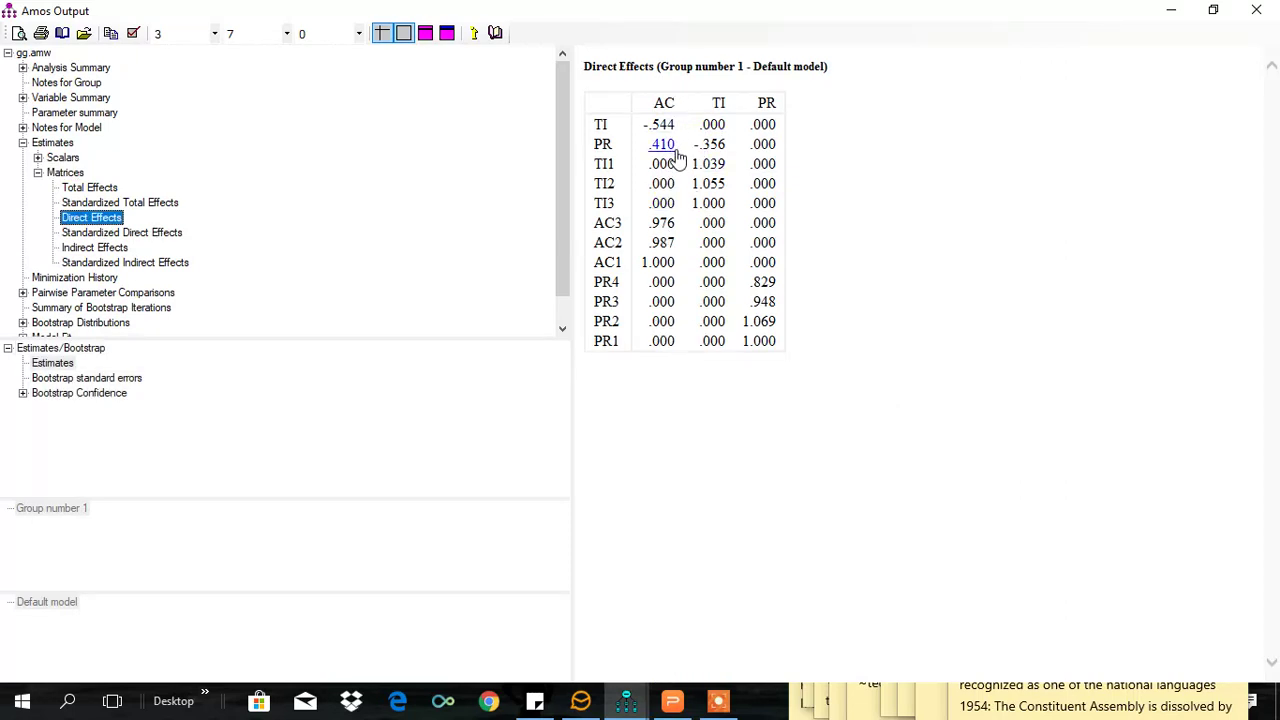
{"action": "left_click", "coordinate": [94, 248]}
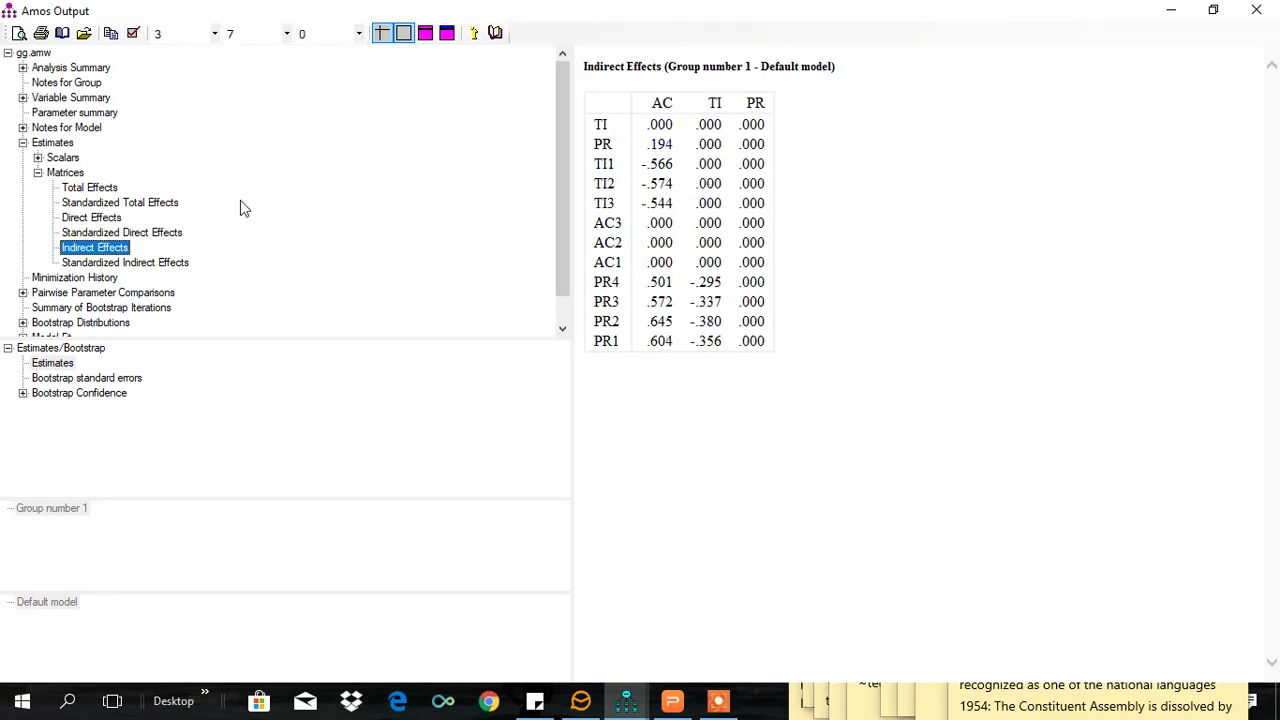
{"action": "left_click", "coordinate": [154, 264]}
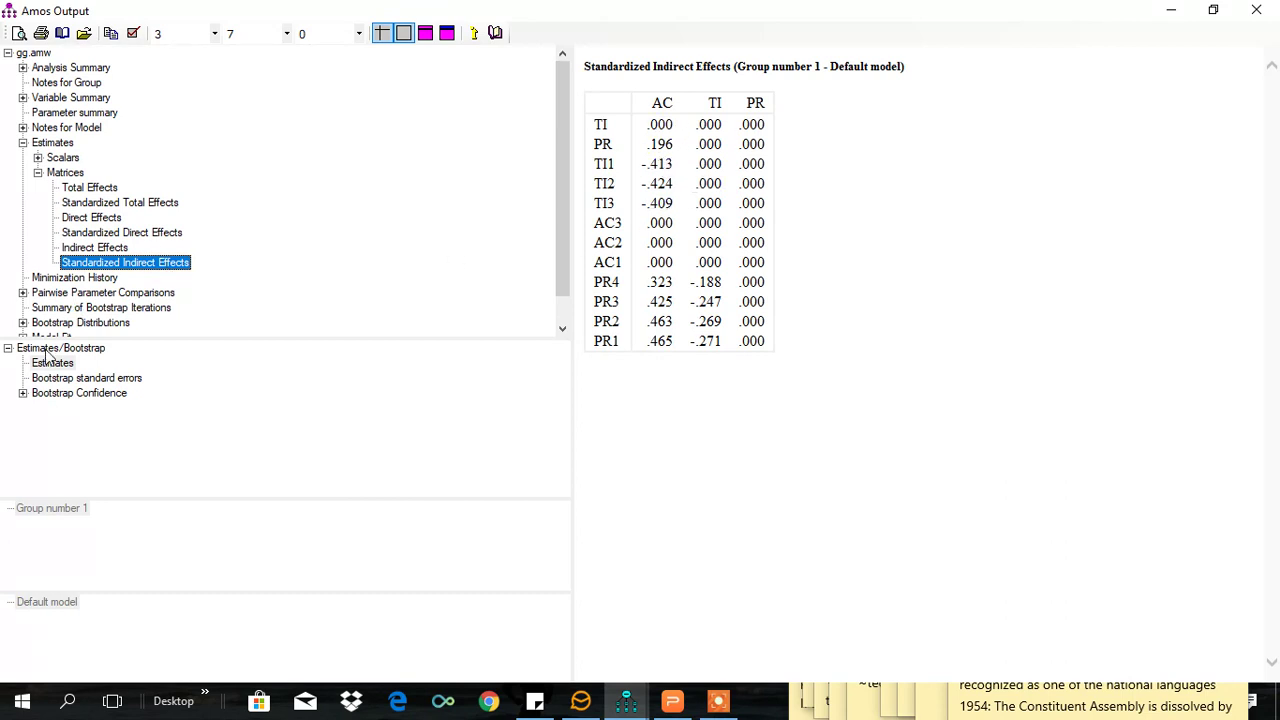
- Show bias-corrected two-tailed significance for the standardized indirect effects, with AC on PR at p = .001
{"action": "left_click", "coordinate": [22, 393]}
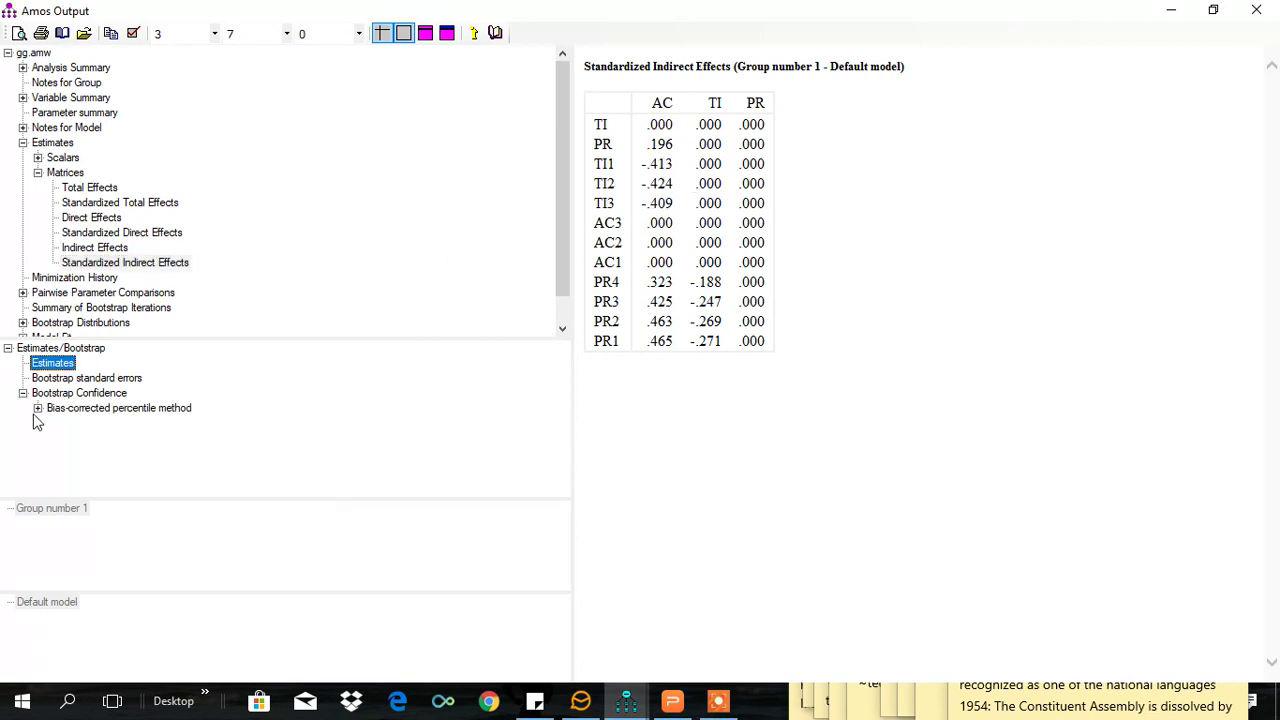
{"action": "left_click", "coordinate": [37, 408]}
{"action": "left_click", "coordinate": [96, 453]}
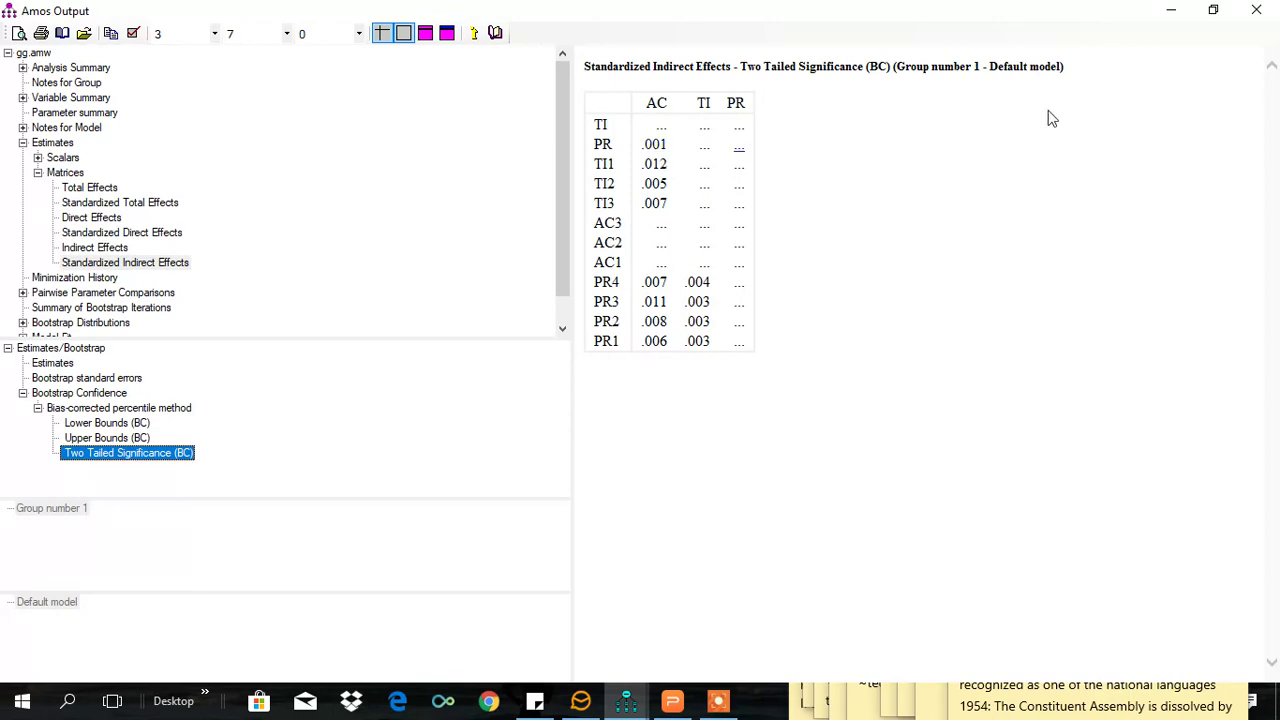
{"action": "left_click", "coordinate": [1171, 12]}
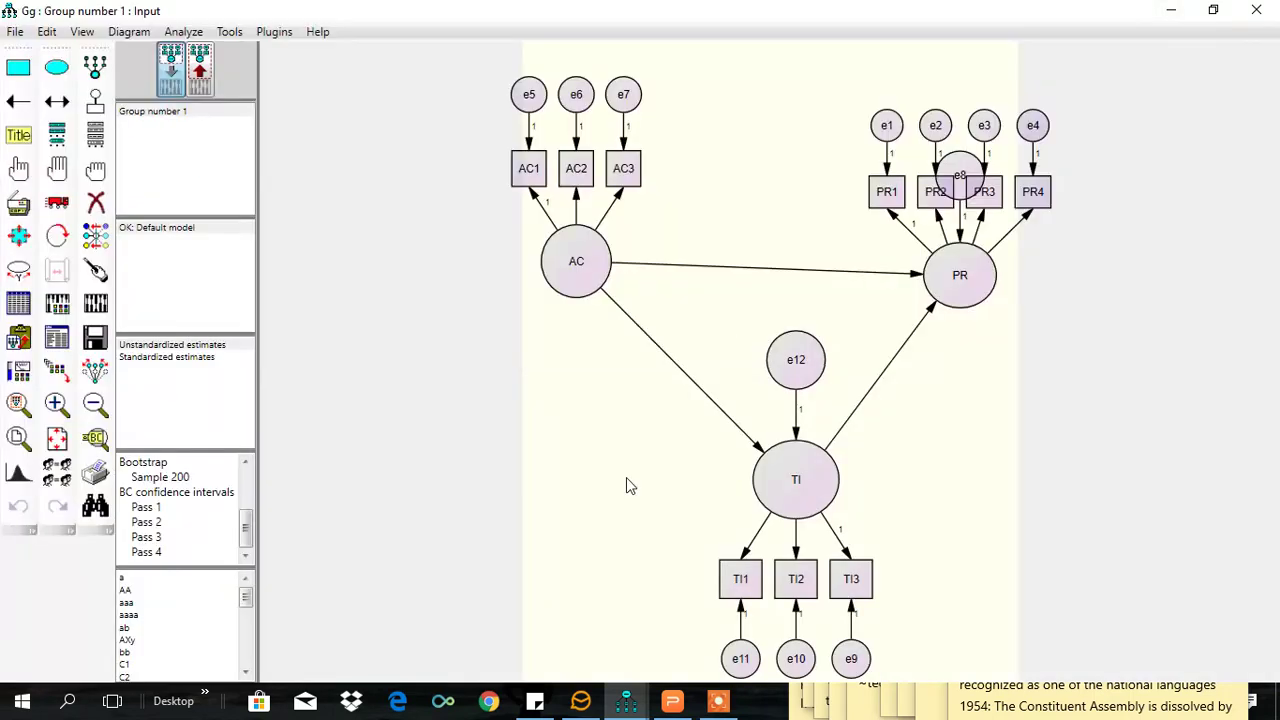